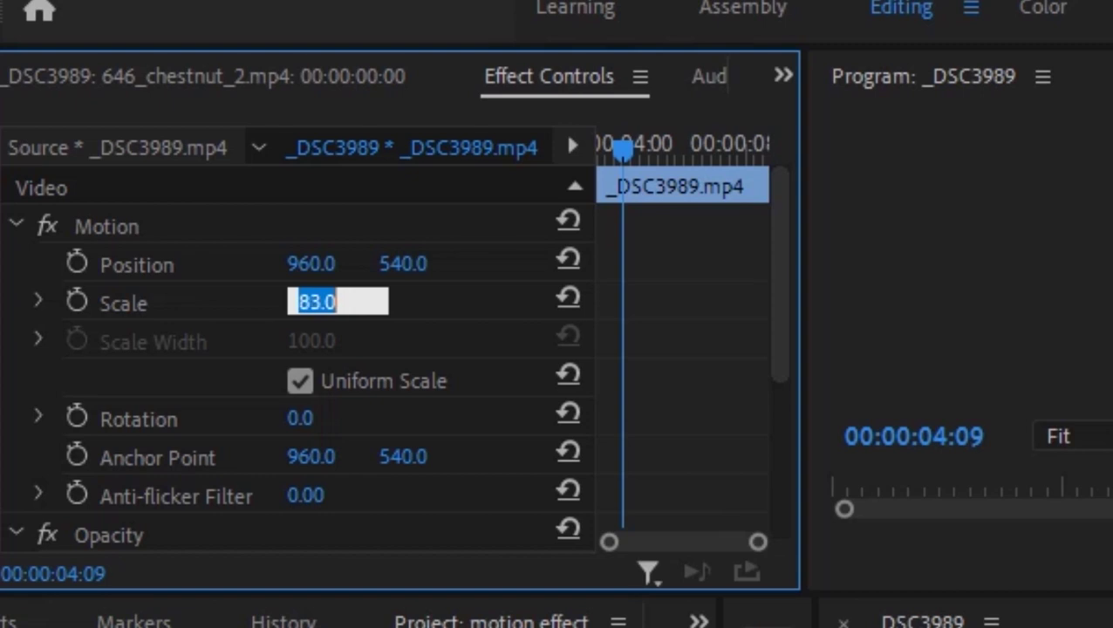
Step: Lower and then raise the Scale of the _DSC3989.mp4 clip in small increments to preview the size change
{"action": "key", "text": "Down"}
{"action": "key", "text": "Down"}
{"action": "key", "text": "Down"}
{"action": "key", "text": "Down"}
{"action": "key", "text": "Down"}
{"action": "key", "text": "Down"}
{"action": "key", "text": "Down"}
{"action": "key", "text": "Down"}
{"action": "key", "text": "Down"}
{"action": "key", "text": "Up"}
{"action": "key", "text": "Up"}
{"action": "key", "text": "Up"}
{"action": "key", "text": "Up"}
{"action": "key", "text": "Up"}
{"action": "key", "text": "Up"}
{"action": "key", "text": "Up"}
{"action": "key", "text": "Up"}
{"action": "key", "text": "Up"}
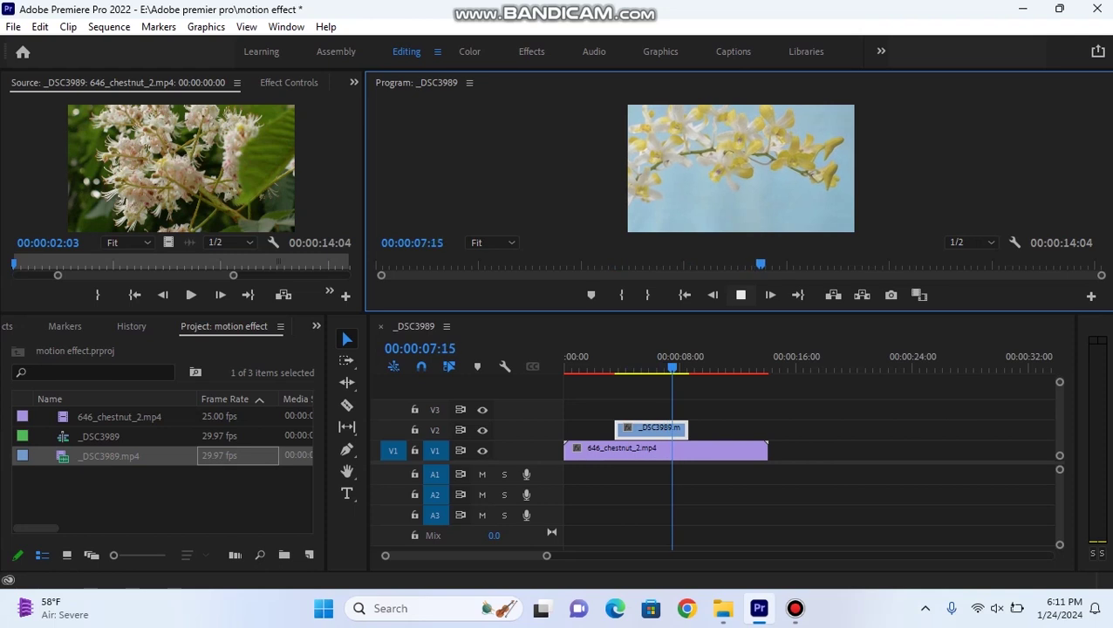
Step: Preview the sequence, show the _DSC3989.mp4 clip's effect controls and park the playhead at 00:00:04:09
{"action": "key", "text": "space"}
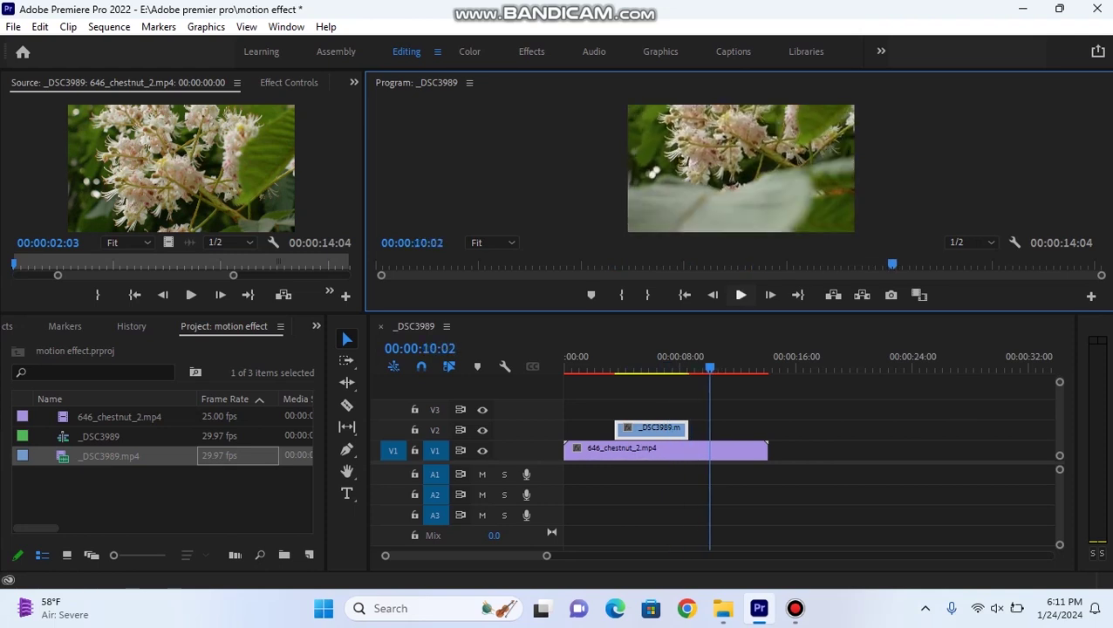
{"action": "left_click_drag", "start_coordinate": [709, 368], "coordinate": [599, 362]}
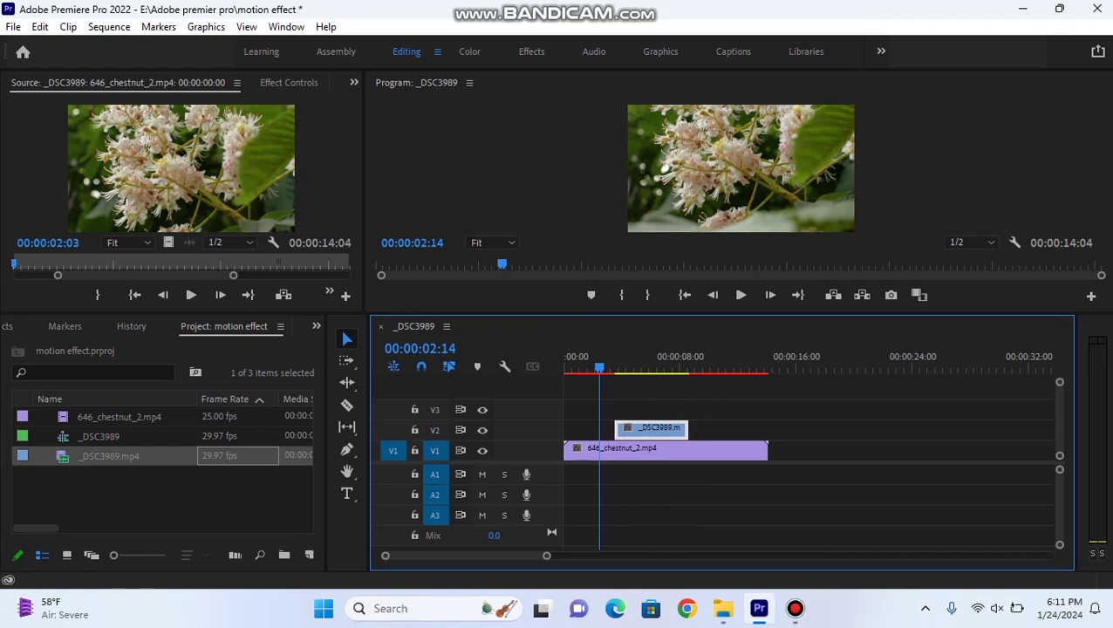
{"action": "key", "text": "shift+5"}
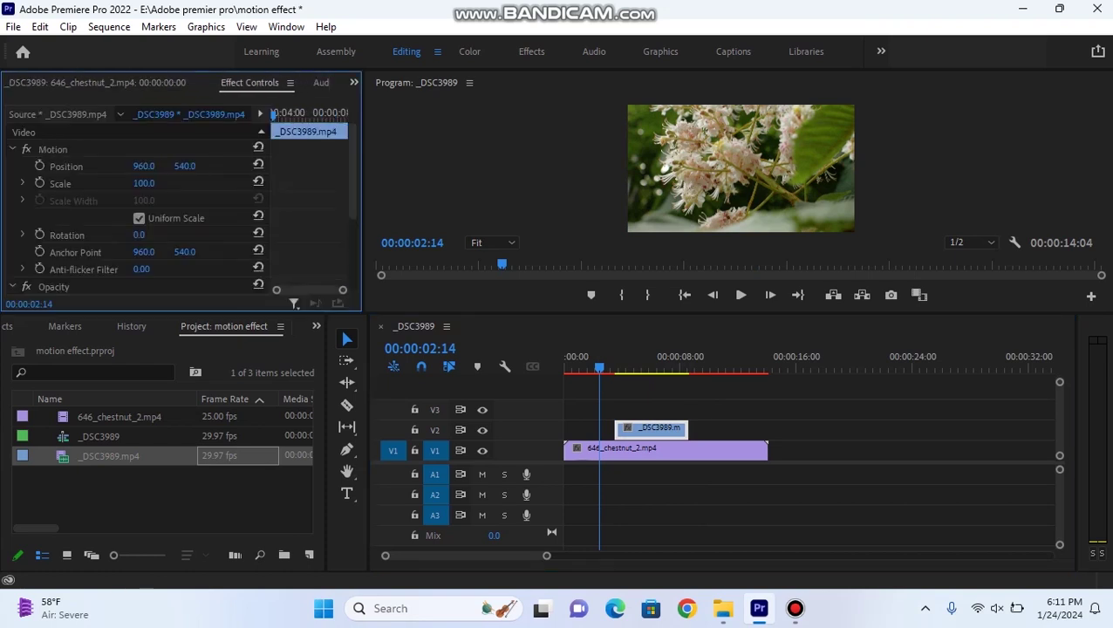
{"action": "key", "text": "shift+3"}
{"action": "key", "text": "space"}
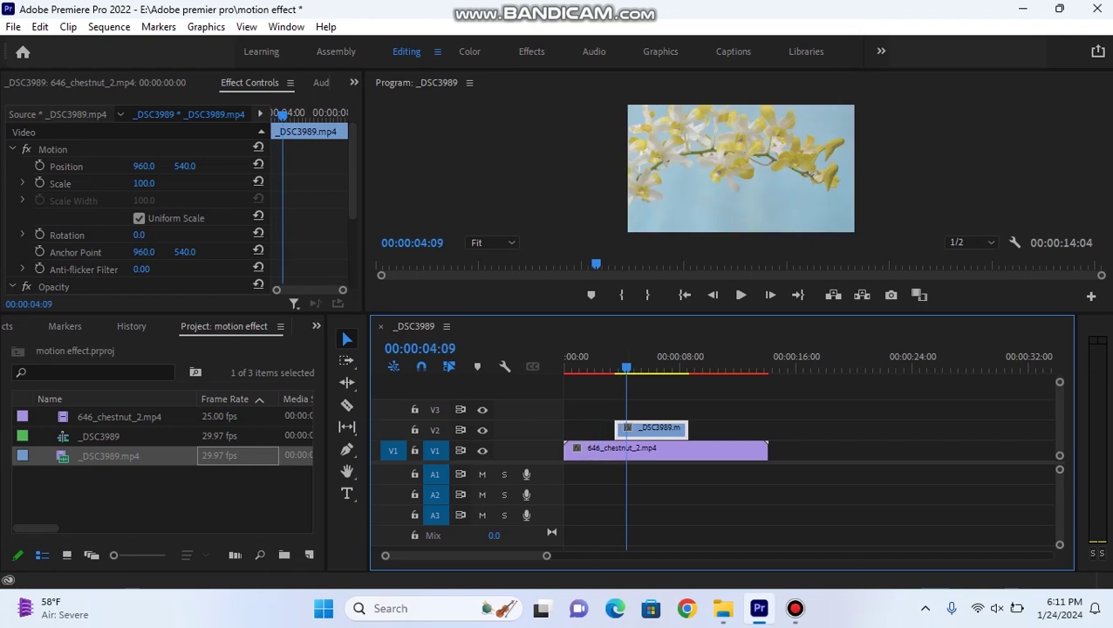
Step: Try larger and smaller Scale values for the _DSC3989.mp4 clip, finishing at 82
{"action": "left_click", "coordinate": [144, 183]}
{"action": "type", "text": "114"}
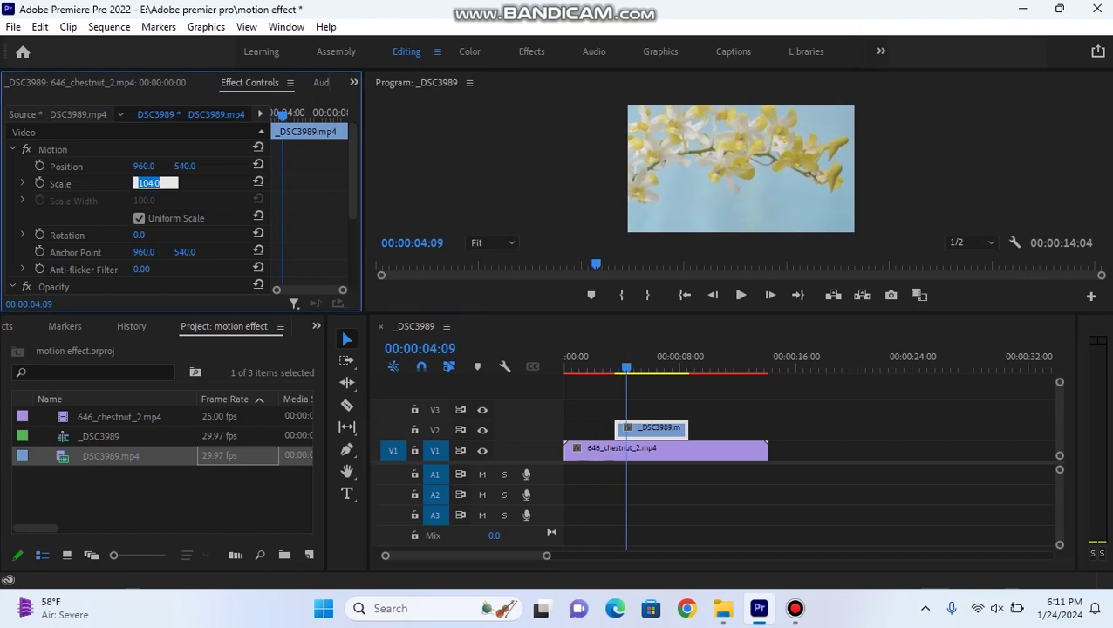
{"action": "key", "text": "Return"}
{"action": "type", "text": "66"}
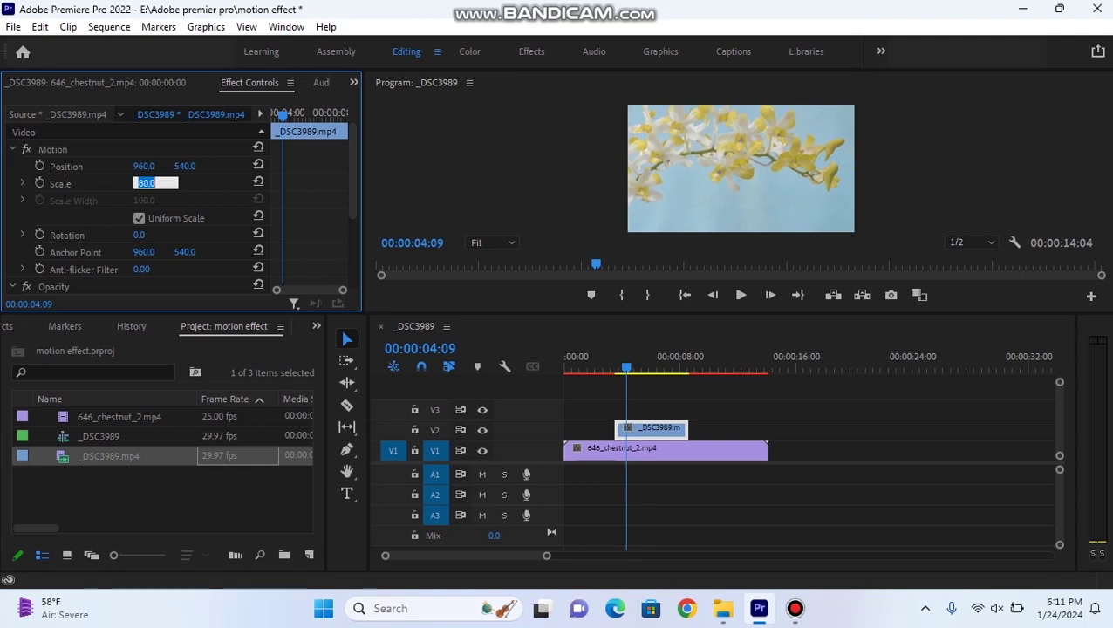
{"action": "key", "text": "Return"}
{"action": "type", "text": "68"}
{"action": "key", "text": "Return"}
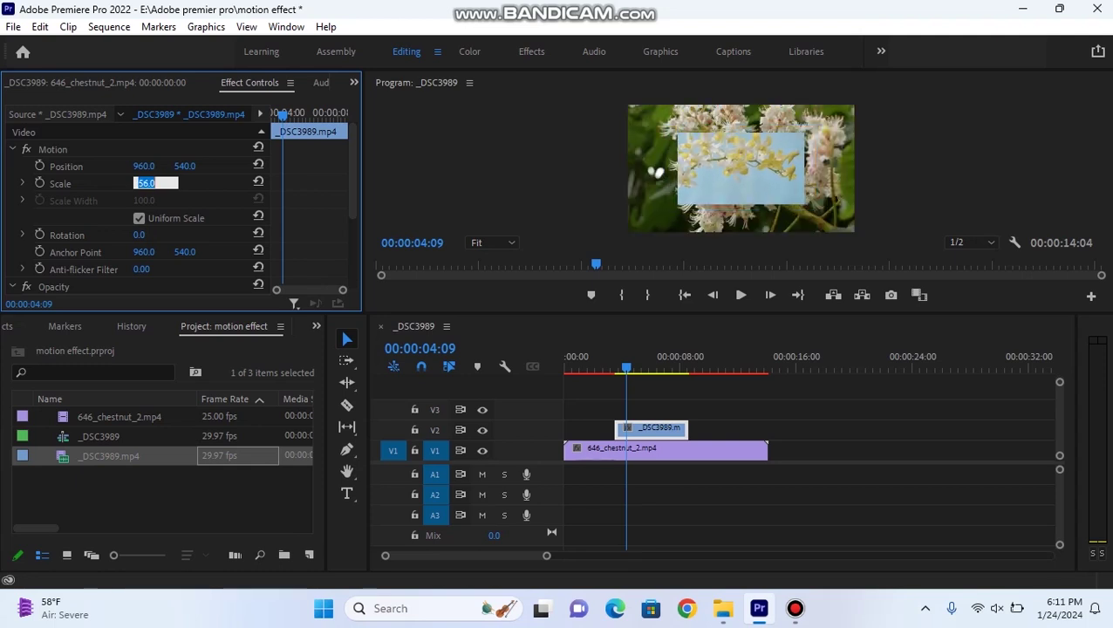
{"action": "type", "text": "61"}
{"action": "key", "text": "Return"}
{"action": "type", "text": "82"}
{"action": "key", "text": "Return"}
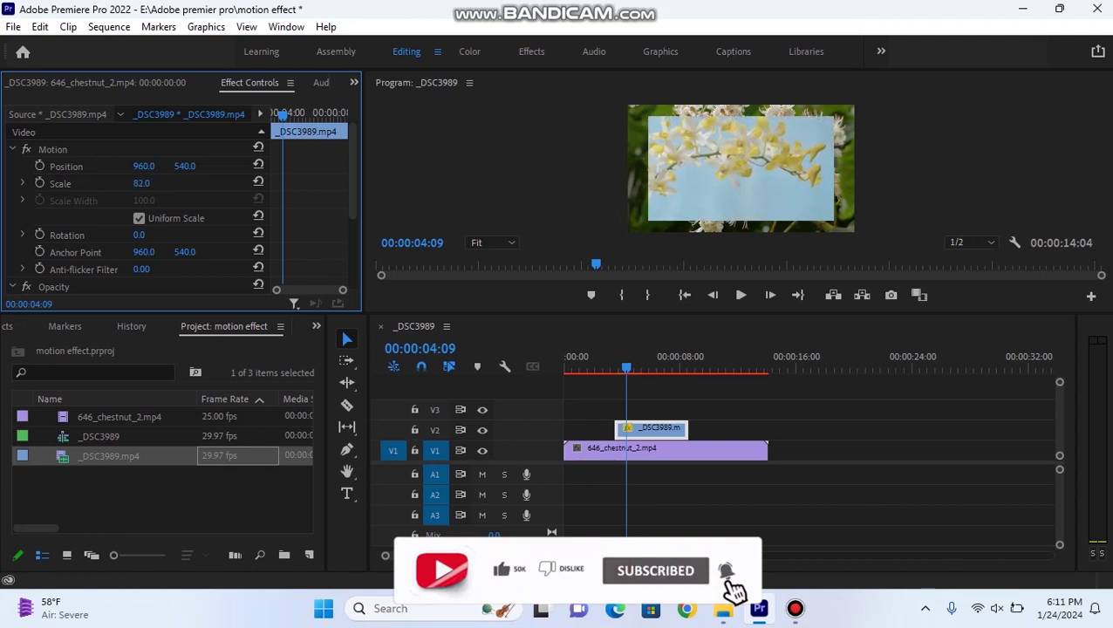
Step: Shift the overlay clip toward the frame's left edge by lowering its horizontal Position to about 653
{"action": "left_click_drag", "start_coordinate": [148, 165], "coordinate": [147, 166]}
{"action": "type", "text": "906"}
{"action": "key", "text": "Return"}
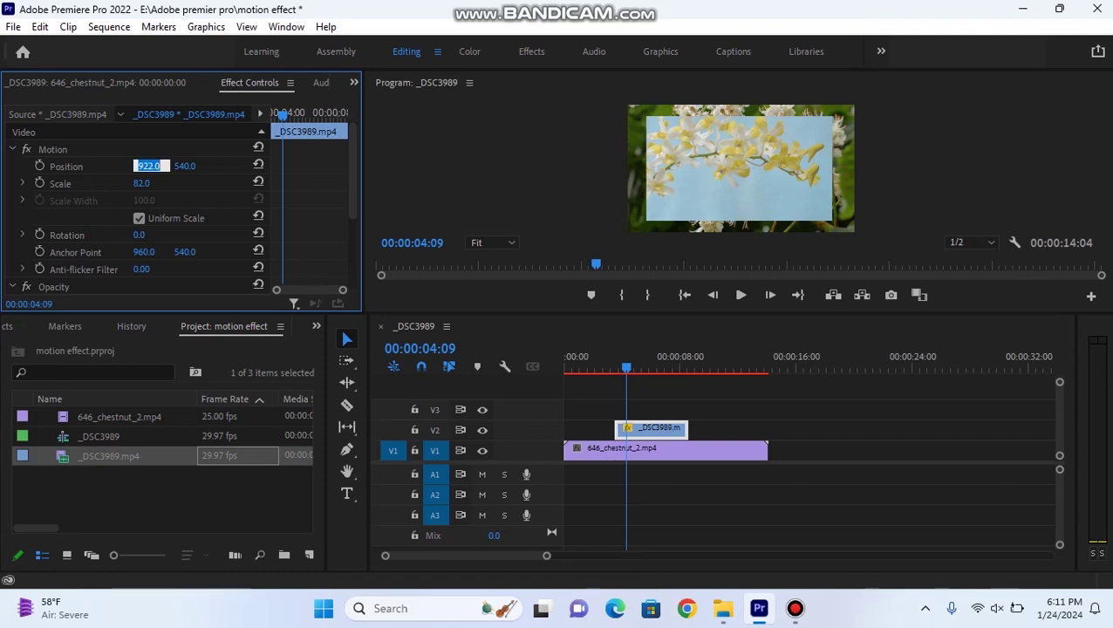
{"action": "type", "text": "856"}
{"action": "key", "text": "Return"}
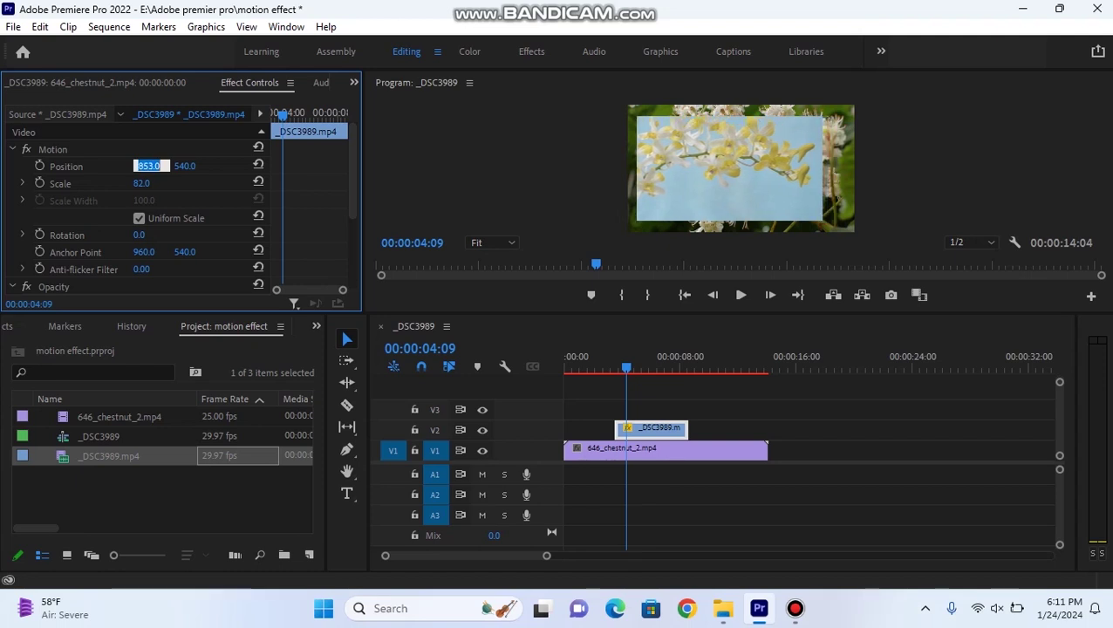
{"action": "type", "text": "804"}
{"action": "key", "text": "Return"}
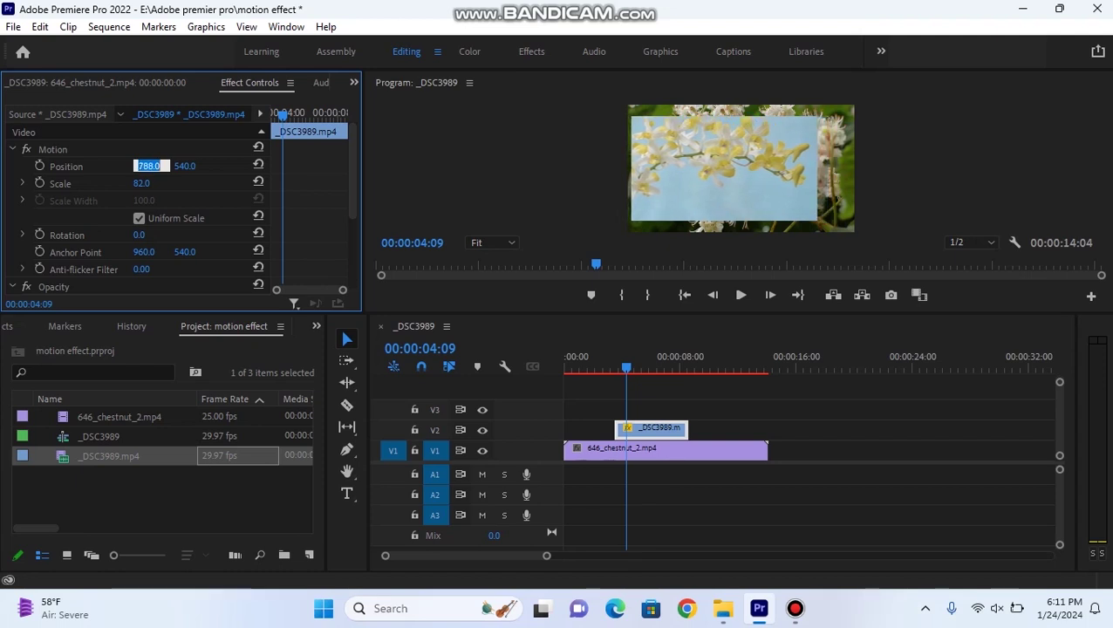
{"action": "type", "text": "753"}
{"action": "key", "text": "Return"}
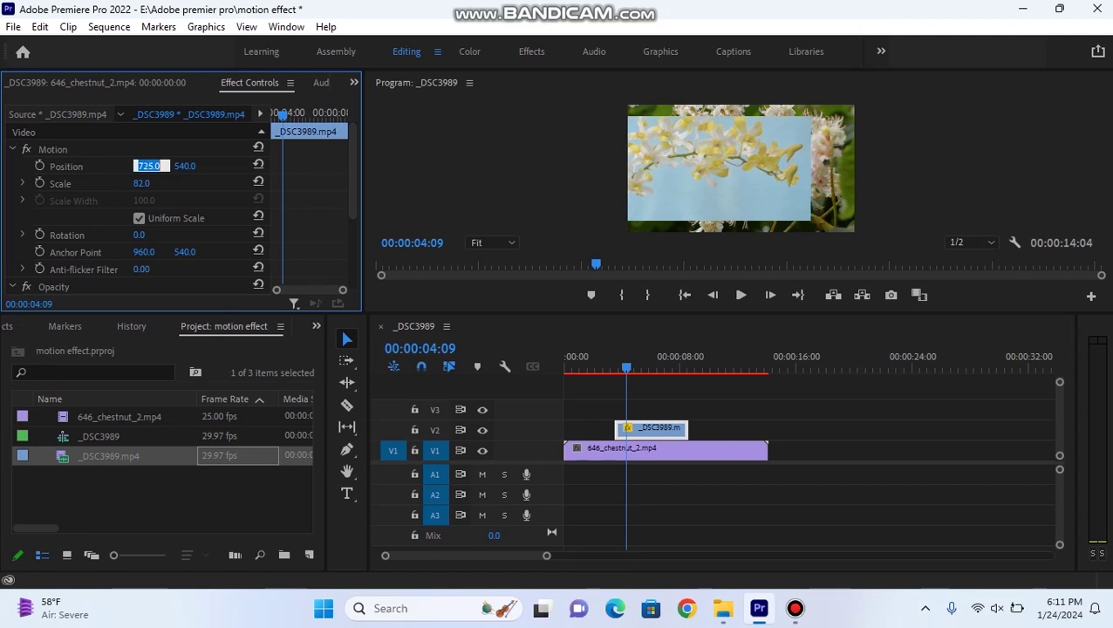
{"action": "type", "text": "688"}
{"action": "key", "text": "Return"}
{"action": "type", "text": "646"}
{"action": "key", "text": "Return"}
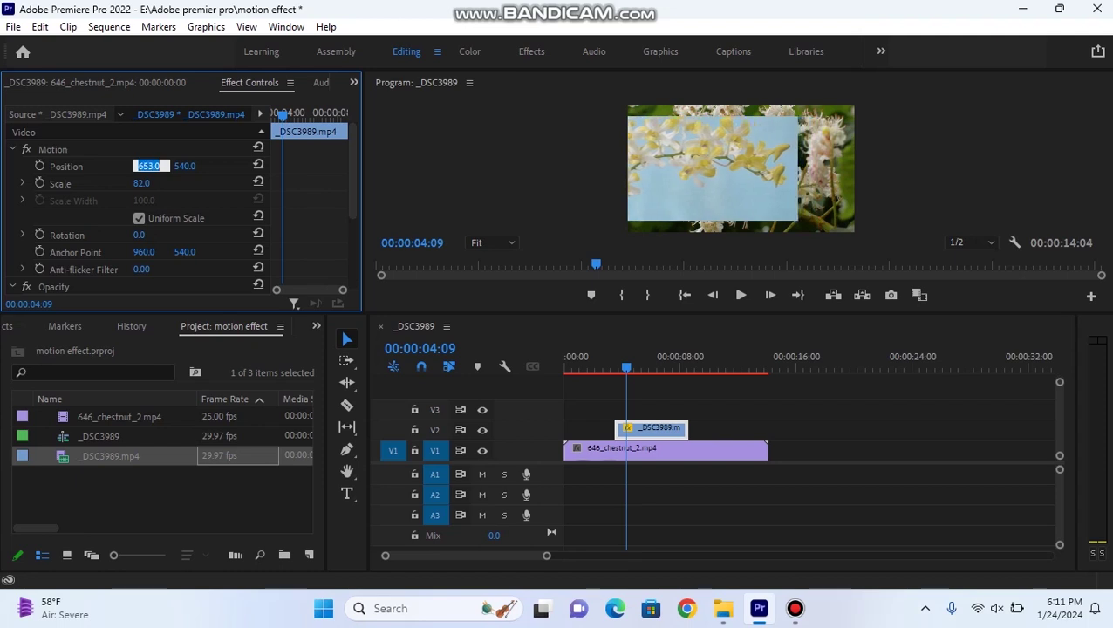
Step: Shift the overlay clip toward the frame's right edge by raising its horizontal Position to 1141
{"action": "type", "text": "697"}
{"action": "key", "text": "Return"}
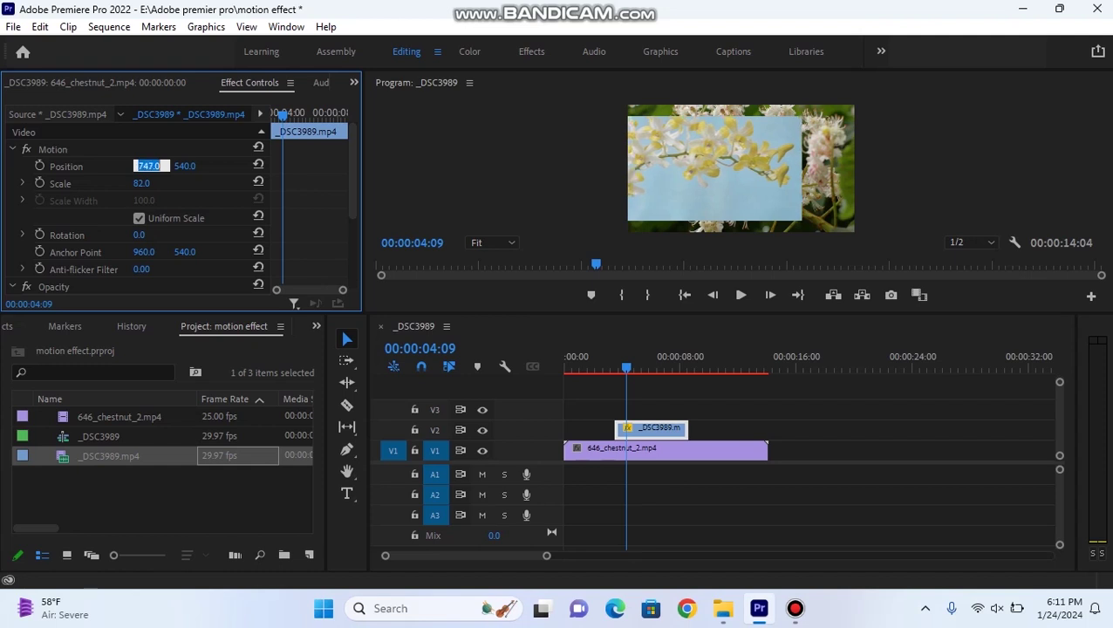
{"action": "type", "text": "778"}
{"action": "key", "text": "Return"}
{"action": "type", "text": "812"}
{"action": "key", "text": "Return"}
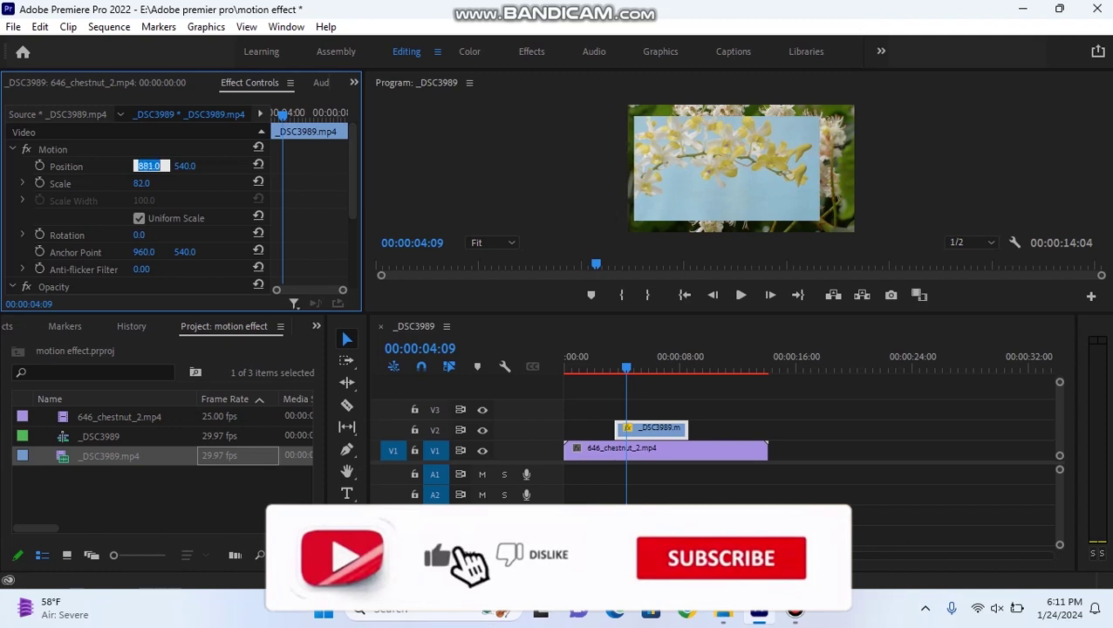
{"action": "type", "text": "895"}
{"action": "key", "text": "Return"}
{"action": "type", "text": "962"}
{"action": "key", "text": "Return"}
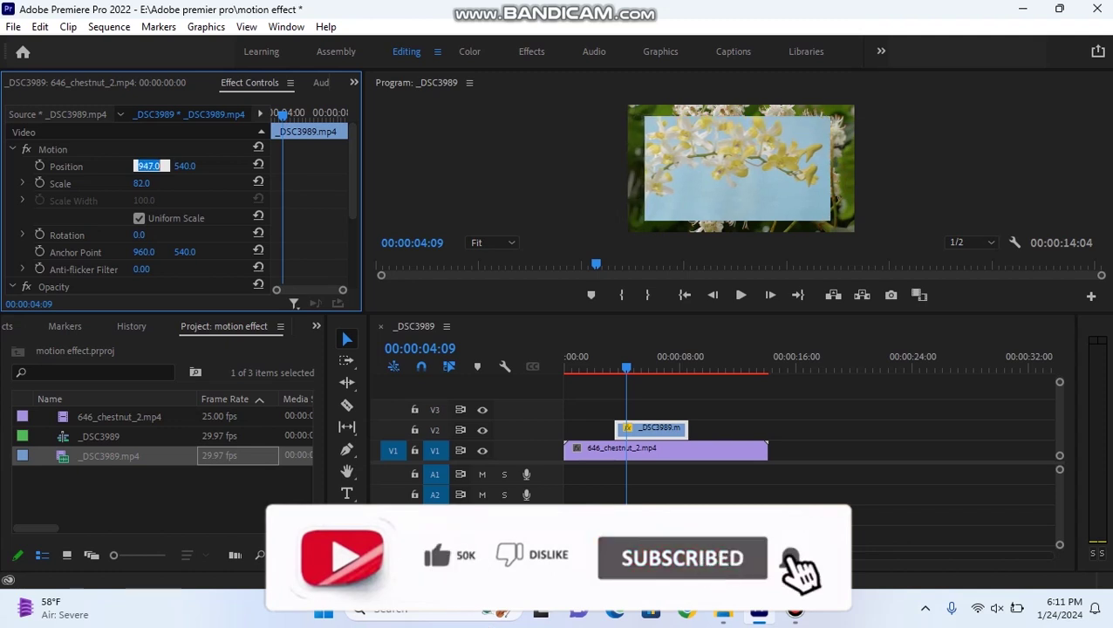
{"action": "key", "text": "Up"}
{"action": "key", "text": "Up"}
{"action": "key", "text": "Up"}
{"action": "key", "text": "Up"}
{"action": "key", "text": "Up"}
{"action": "key", "text": "Up"}
{"action": "key", "text": "Up"}
{"action": "key", "text": "Up"}
{"action": "key", "text": "Up"}
{"action": "key", "text": "Up"}
{"action": "key", "text": "Up"}
{"action": "key", "text": "Up"}
{"action": "key", "text": "Up"}
{"action": "key", "text": "Up"}
{"action": "key", "text": "Up"}
{"action": "key", "text": "Up"}
{"action": "key", "text": "Up"}
{"action": "key", "text": "Up"}
{"action": "key", "text": "Up"}
{"action": "key", "text": "Up"}
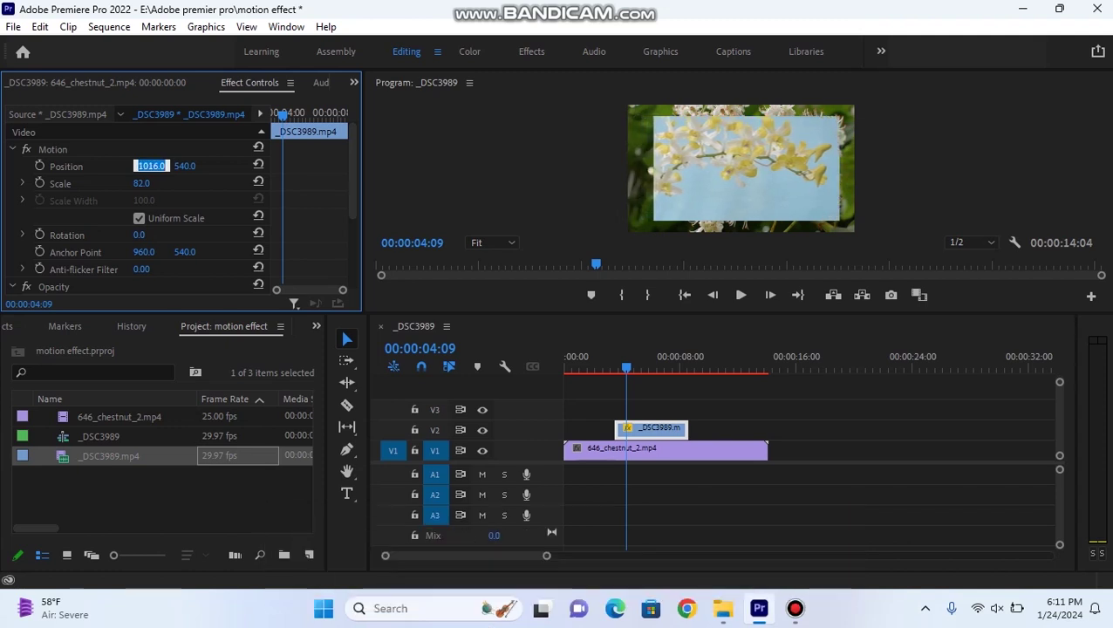
{"action": "type", "text": "1046"}
{"action": "key", "text": "Return"}
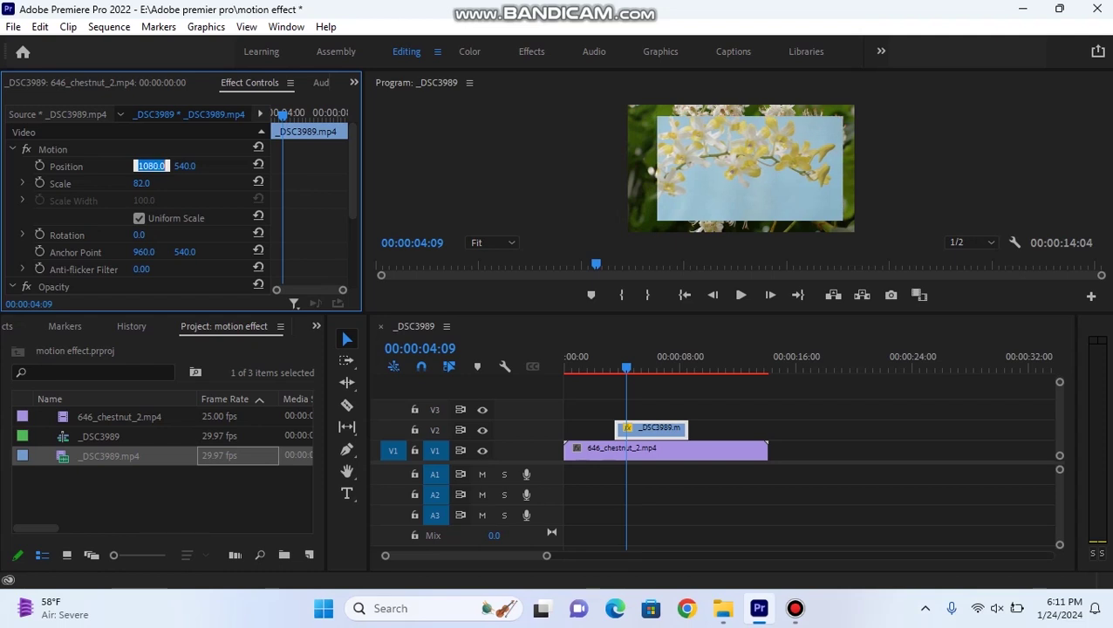
{"action": "type", "text": "1141"}
{"action": "key", "text": "Return"}
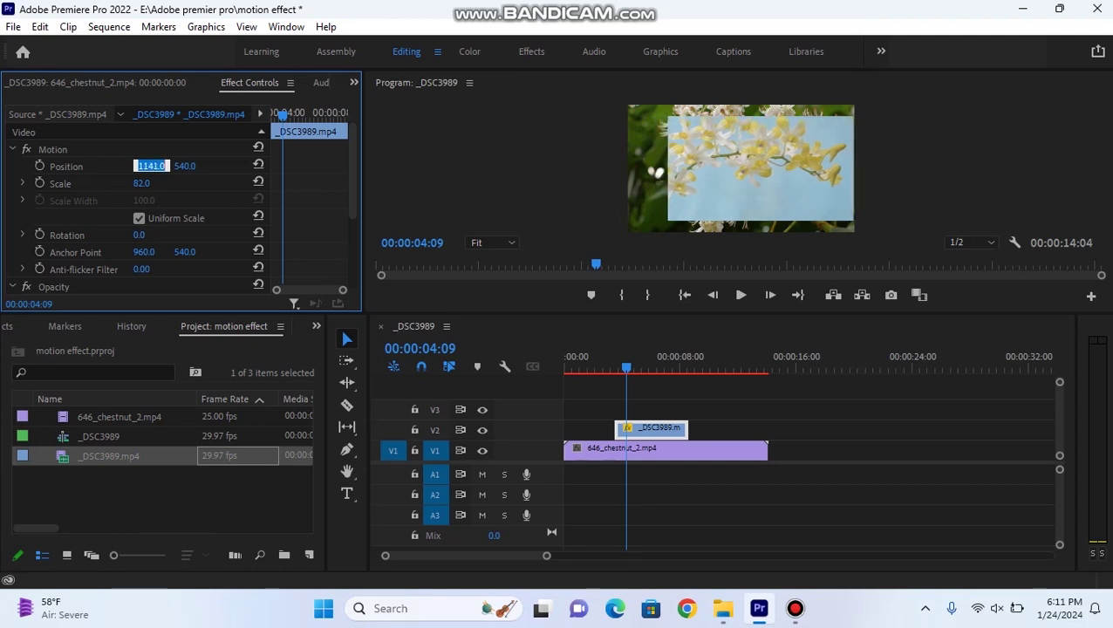
Step: Move the overlay clip down in the frame by raising its vertical Position to 716
{"action": "key", "text": "Tab"}
{"action": "key", "text": "Up"}
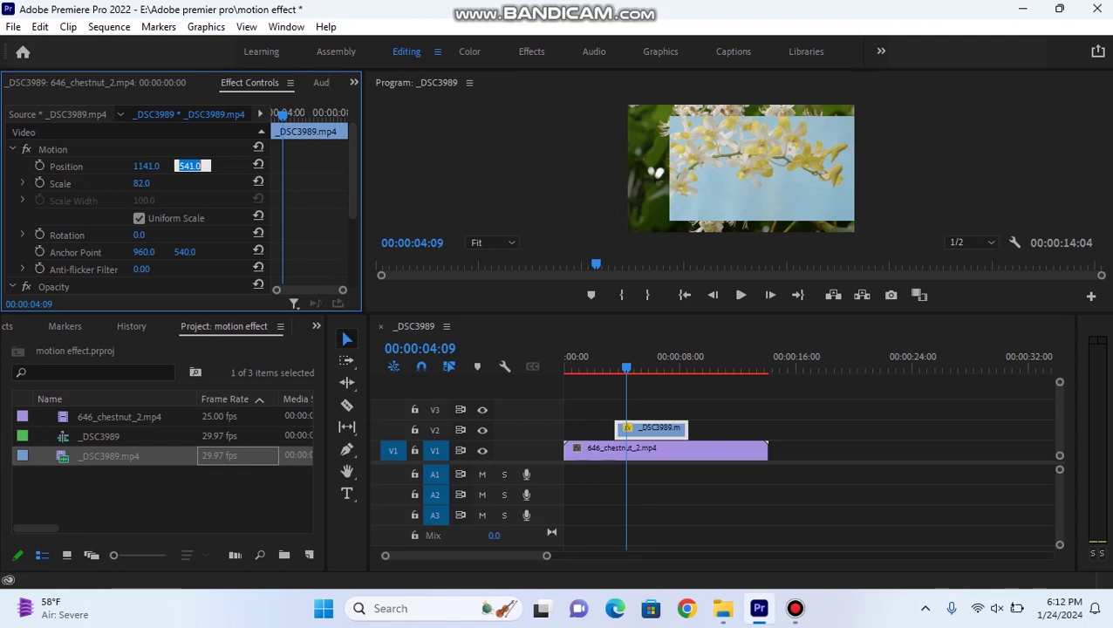
{"action": "type", "text": "614"}
{"action": "key", "text": "Return"}
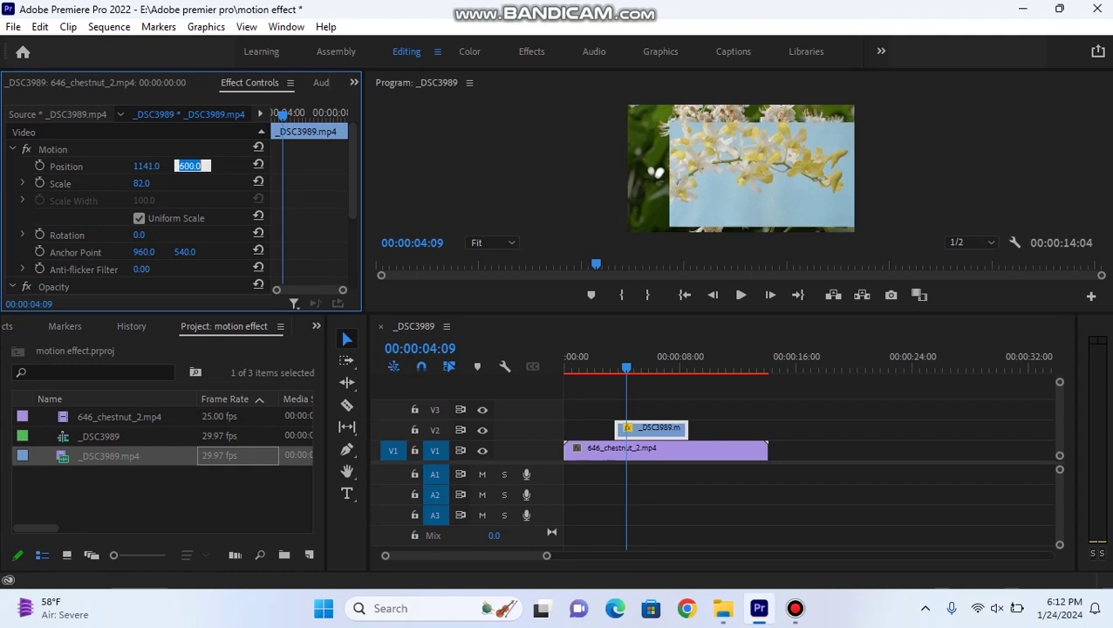
{"action": "type", "text": "663"}
{"action": "key", "text": "Return"}
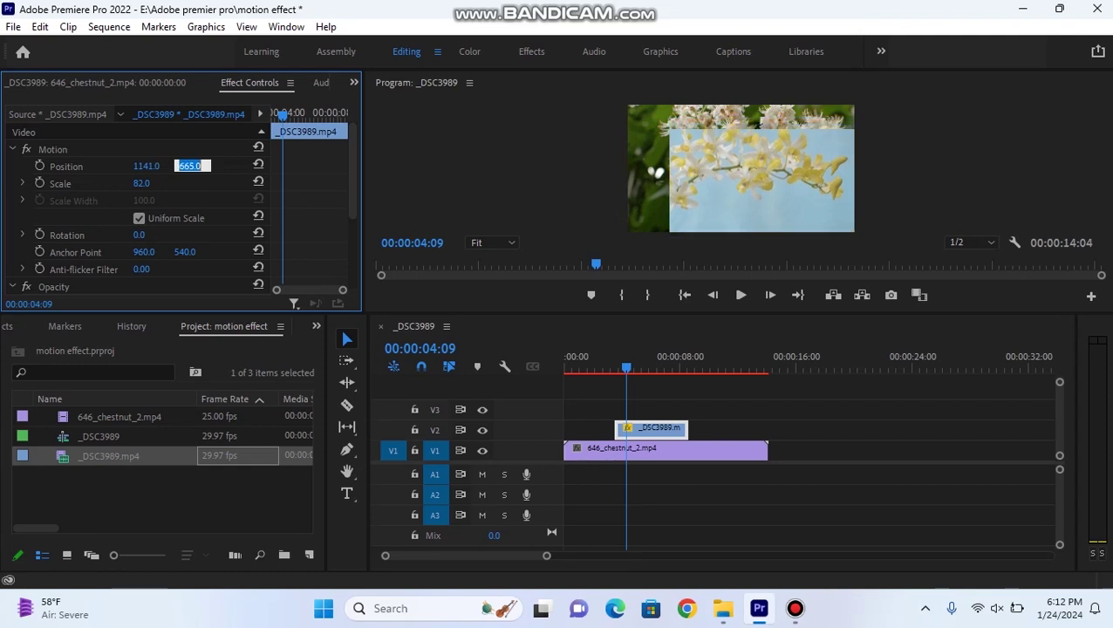
{"action": "type", "text": "716"}
{"action": "key", "text": "Return"}
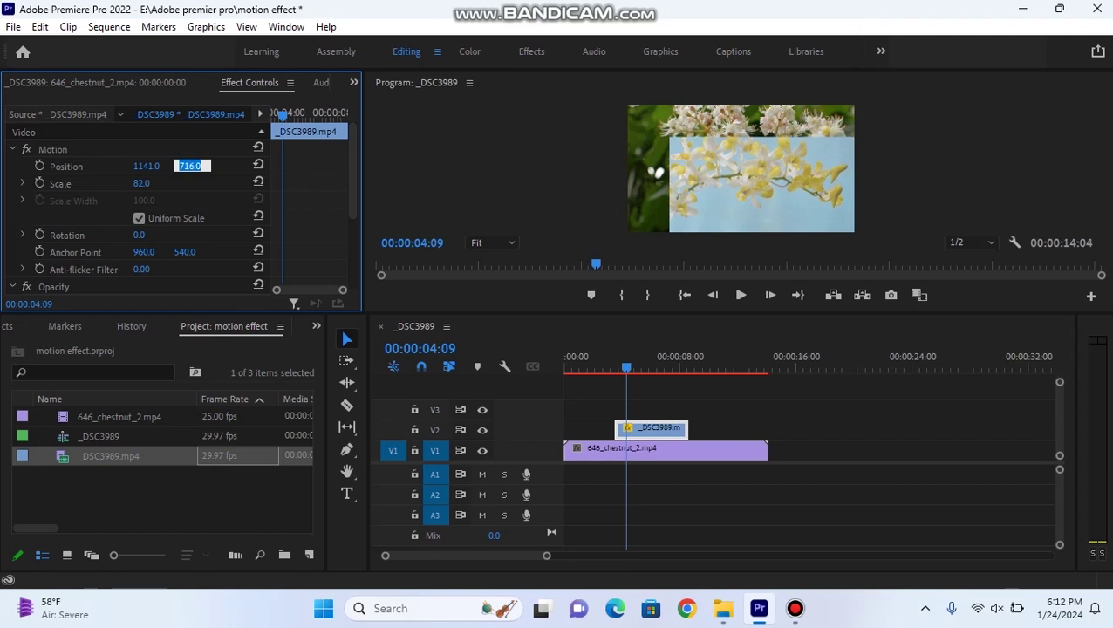
Step: Move the overlay clip back up by lowering its vertical Position to 592
{"action": "type", "text": "652"}
{"action": "key", "text": "Return"}
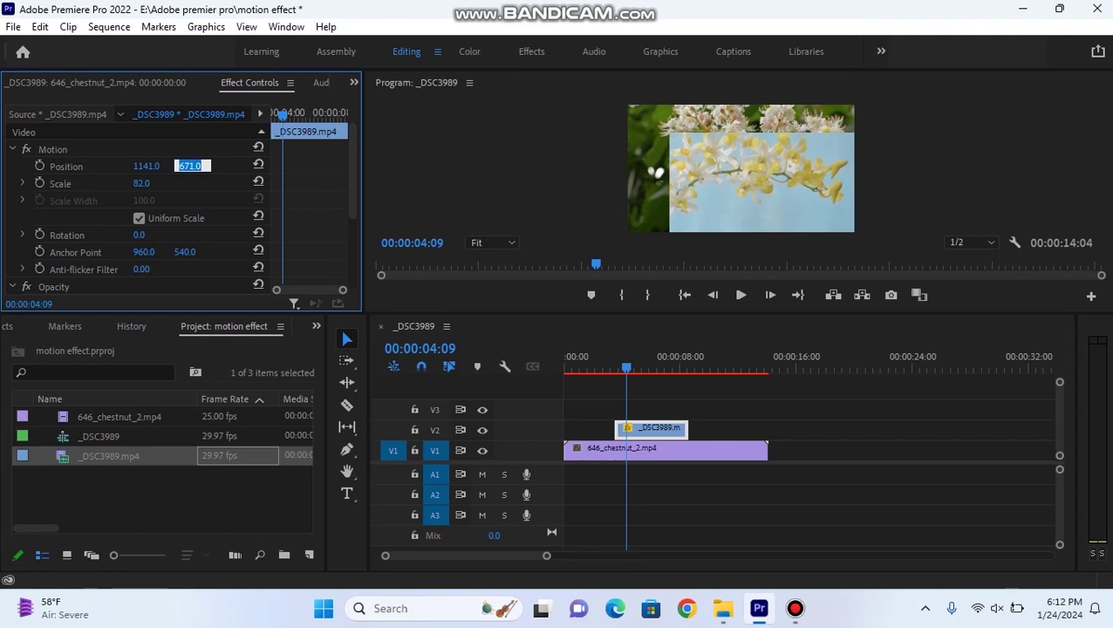
{"action": "type", "text": "619"}
{"action": "key", "text": "Return"}
{"action": "type", "text": "592"}
{"action": "key", "text": "Return"}
Step: Select the overlay clip in the program preview and reposition it freehand to about 884.5, 446.6
{"action": "double_click", "coordinate": [745, 225]}
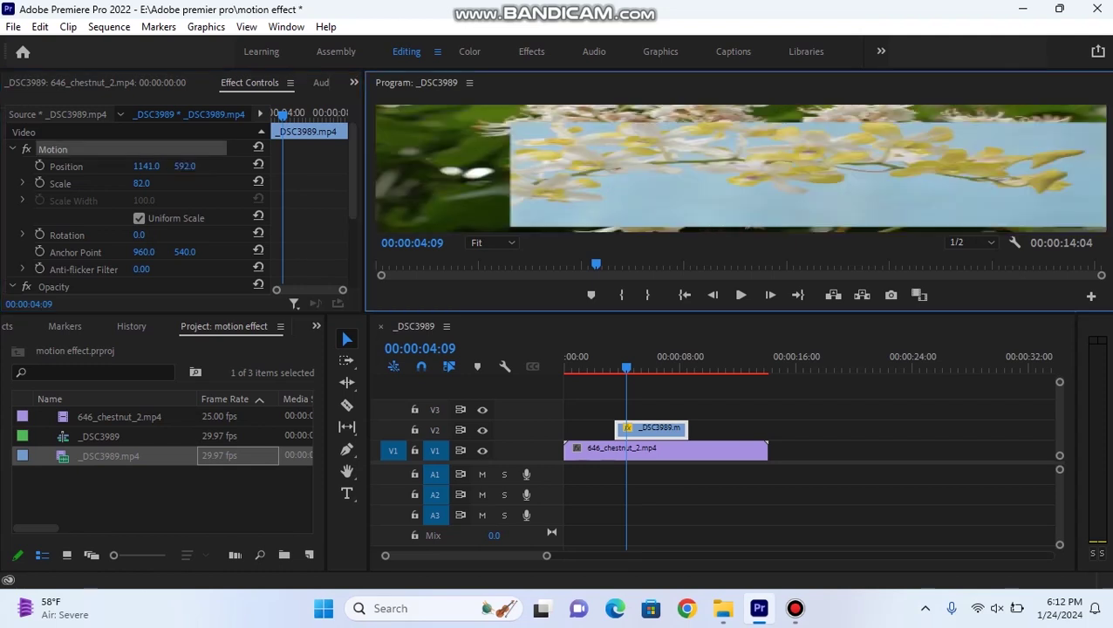
{"action": "left_click_drag", "start_coordinate": [763, 174], "coordinate": [819, 144]}
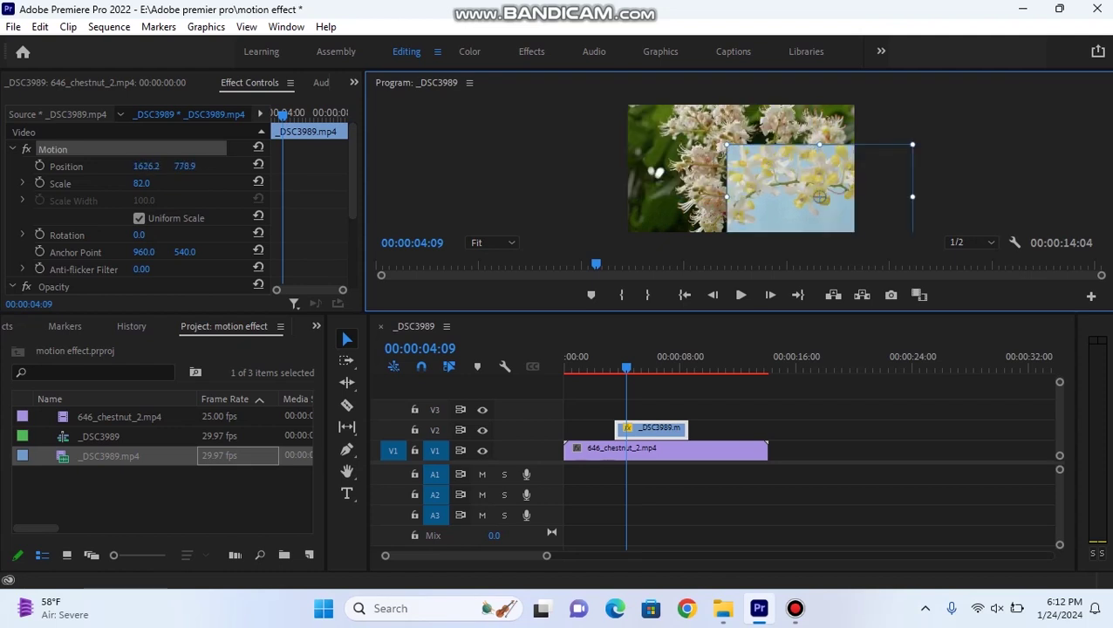
{"action": "left_click_drag", "start_coordinate": [820, 197], "coordinate": [732, 158]}
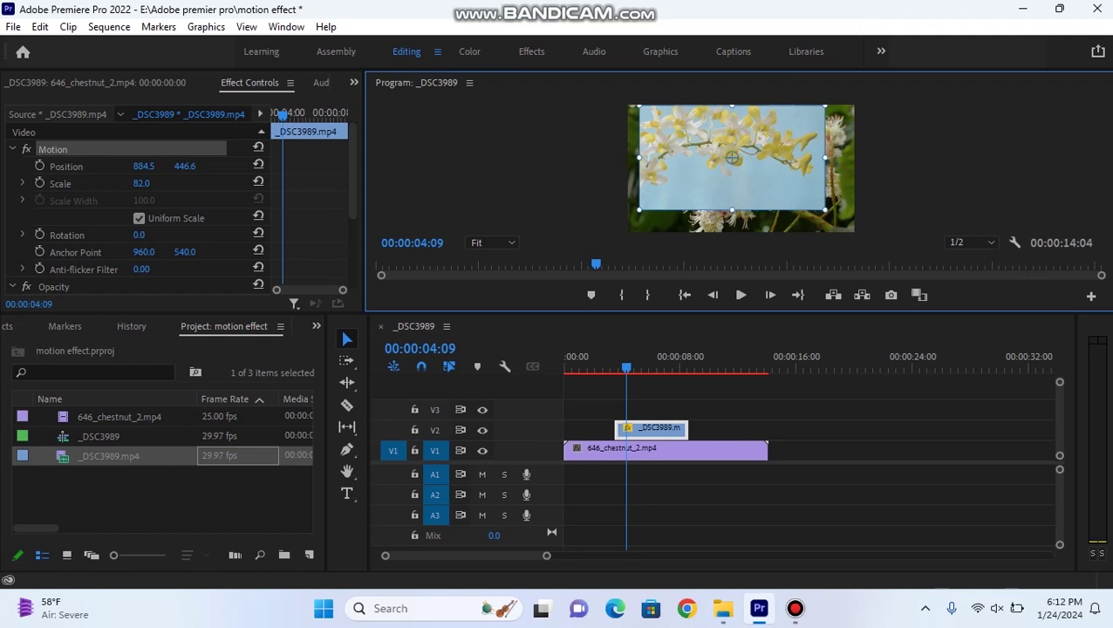
Step: Move the clip's anchor point near its lower edge, about 980.2, 1050.7, and set Scale to 127
{"action": "left_click_drag", "start_coordinate": [732, 158], "coordinate": [733, 207]}
{"action": "left_click_drag", "start_coordinate": [141, 183], "coordinate": [180, 183]}
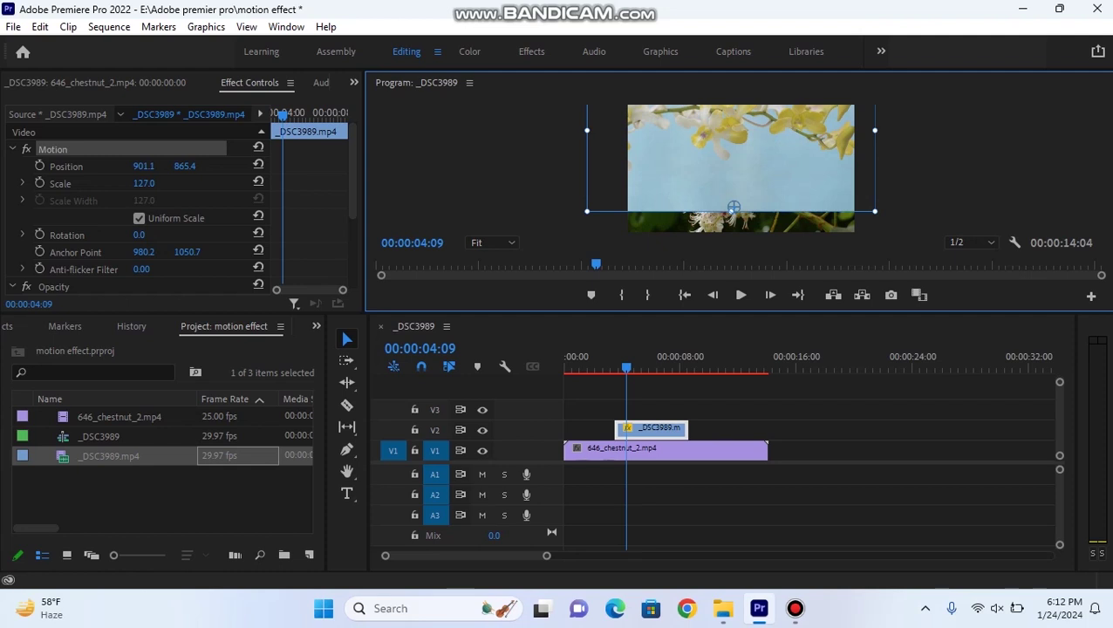
Step: Rotate the overlay clip to -27.6° and move it in the preview to about 582.2, 1197.7
{"action": "left_click_drag", "start_coordinate": [139, 235], "coordinate": [105, 235]}
{"action": "left_click_drag", "start_coordinate": [733, 174], "coordinate": [696, 214]}
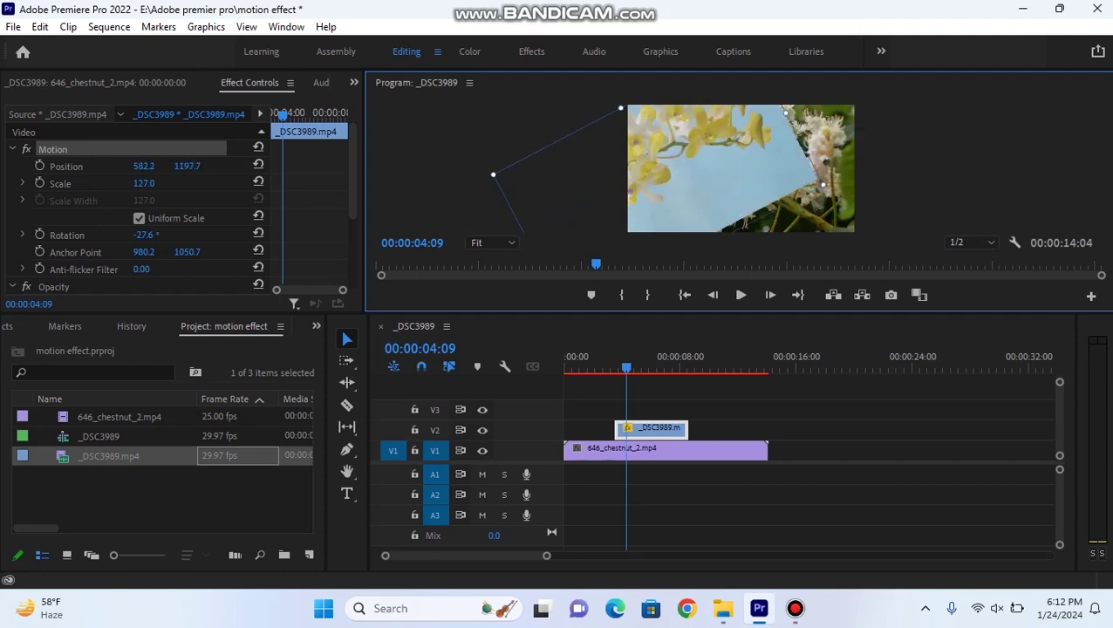
Step: Reset the clip's Motion settings, including position, scale, rotation and anchor point, to their defaults
{"action": "left_click", "coordinate": [258, 148]}
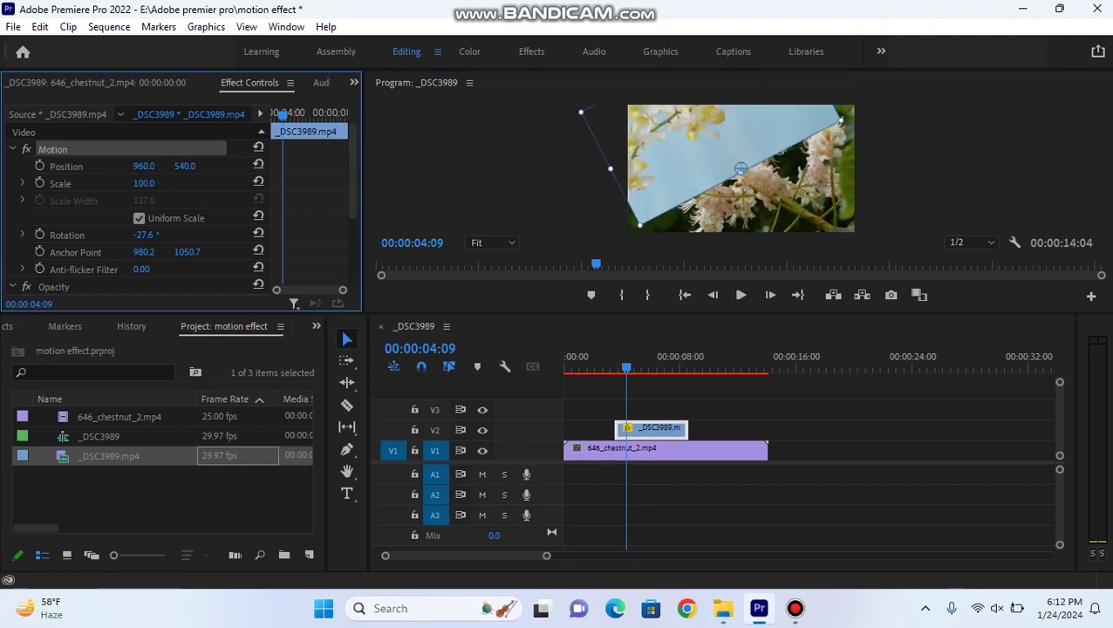
{"action": "left_click", "coordinate": [258, 234]}
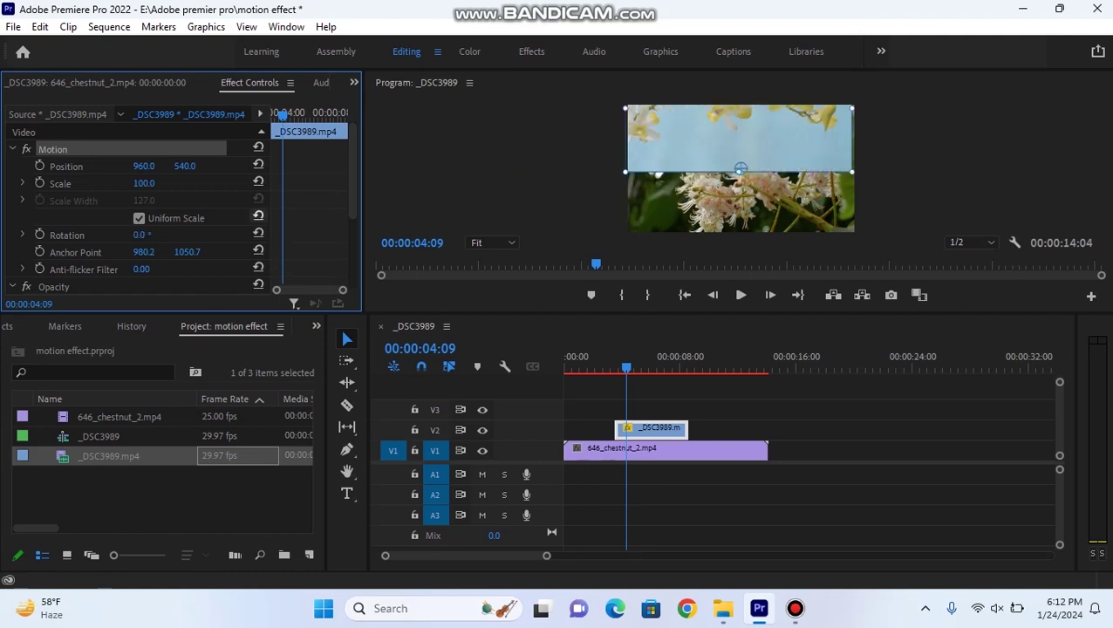
{"action": "left_click", "coordinate": [259, 146]}
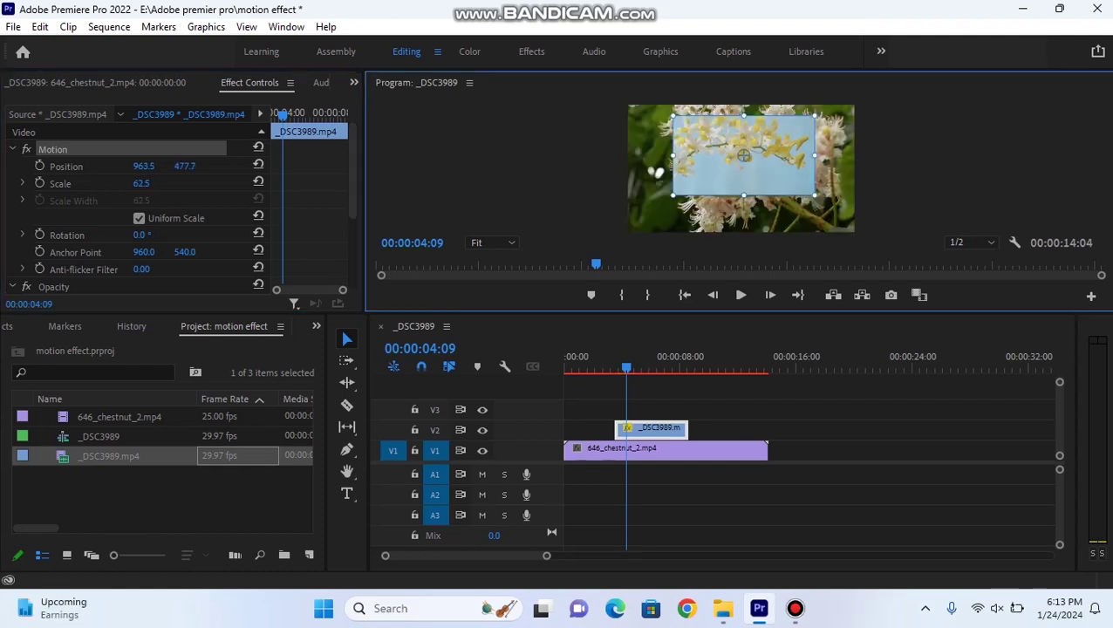
Step: Nudge the scaled-down clip to position 963.5, 484.6 and turn off Uniform Scale
{"action": "left_click_drag", "start_coordinate": [740, 160], "coordinate": [740, 162]}
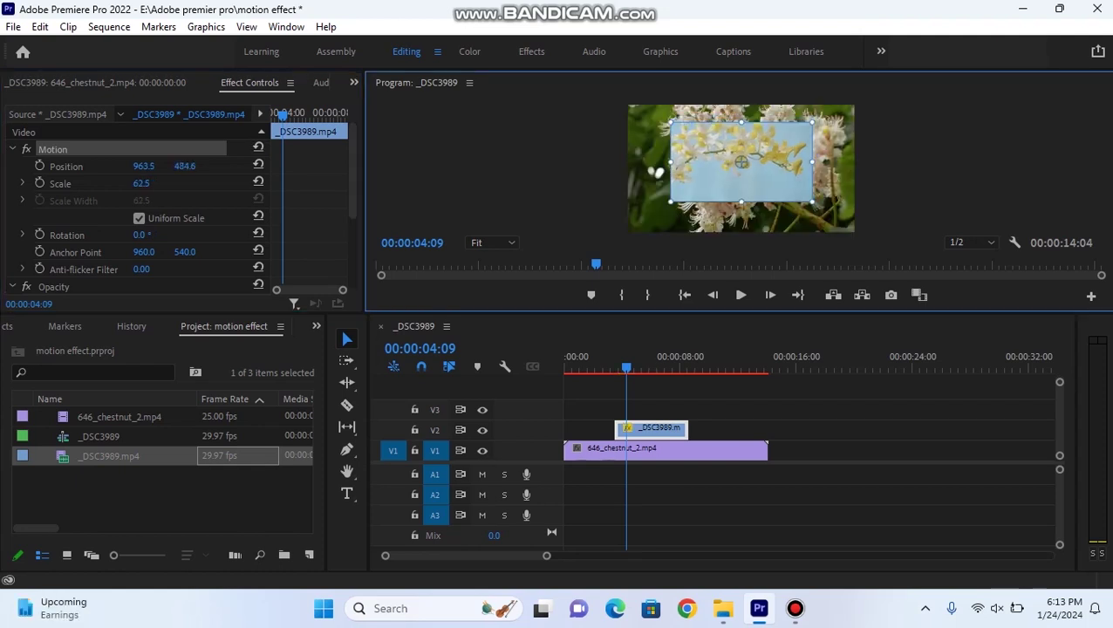
{"action": "left_click", "coordinate": [139, 218]}
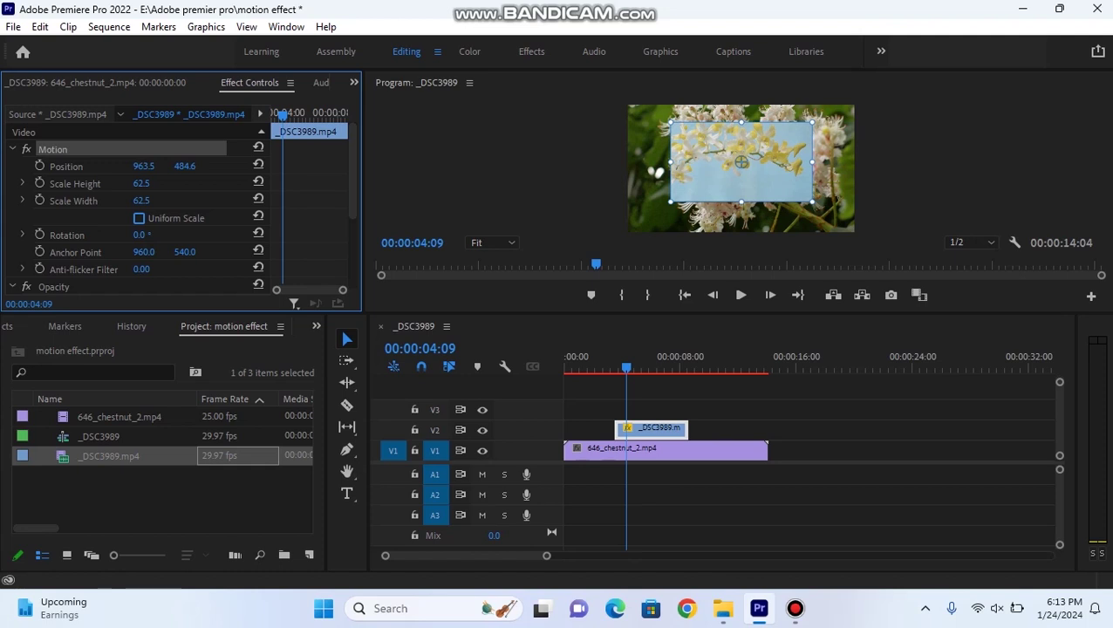
Step: Stretch the overlay clip horizontally by raising its Scale Width to about 110.5
{"action": "left_click", "coordinate": [141, 200]}
{"action": "key", "text": "Up"}
{"action": "key", "text": "Up"}
{"action": "key", "text": "Up"}
{"action": "key", "text": "Up"}
{"action": "key", "text": "Up"}
{"action": "key", "text": "Up"}
{"action": "key", "text": "Up"}
{"action": "key", "text": "Up"}
{"action": "key", "text": "Up"}
{"action": "key", "text": "Up"}
{"action": "key", "text": "Up"}
{"action": "key", "text": "Up"}
{"action": "key", "text": "Up"}
{"action": "key", "text": "Up"}
{"action": "key", "text": "Up"}
{"action": "key", "text": "Up"}
{"action": "key", "text": "Up"}
{"action": "key", "text": "Up"}
{"action": "key", "text": "Up"}
{"action": "key", "text": "Up"}
{"action": "key", "text": "Up"}
{"action": "key", "text": "Up"}
{"action": "key", "text": "Up"}
{"action": "key", "text": "Up"}
{"action": "key", "text": "Up"}
{"action": "key", "text": "Up"}
{"action": "key", "text": "Up"}
{"action": "key", "text": "Up"}
{"action": "key", "text": "Up"}
{"action": "key", "text": "Up"}
{"action": "key", "text": "Up"}
{"action": "key", "text": "Up"}
{"action": "key", "text": "Up"}
{"action": "key", "text": "Up"}
{"action": "key", "text": "Up"}
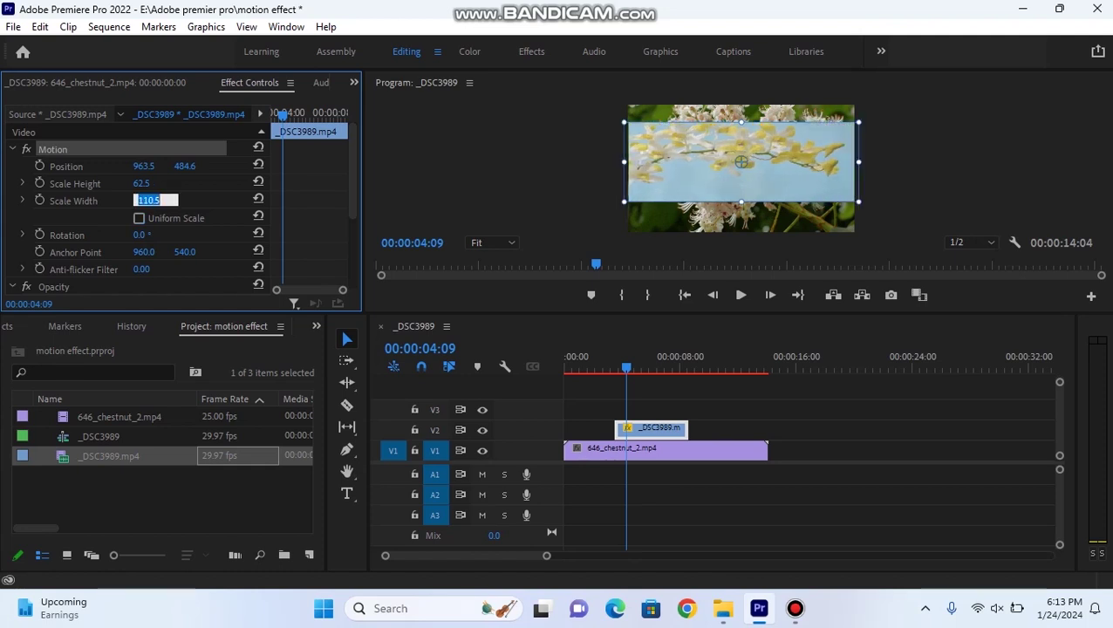
Step: Narrow the overlay clip by reducing its Scale Width to 32.5
{"action": "key", "text": "Down"}
{"action": "key", "text": "Down"}
{"action": "key", "text": "Down"}
{"action": "key", "text": "Down"}
{"action": "key", "text": "Down"}
{"action": "key", "text": "Down"}
{"action": "key", "text": "Down"}
{"action": "key", "text": "Down"}
{"action": "key", "text": "Down"}
{"action": "key", "text": "Down"}
{"action": "key", "text": "Down"}
{"action": "key", "text": "Down"}
{"action": "key", "text": "Down"}
{"action": "key", "text": "Down"}
{"action": "key", "text": "Down"}
{"action": "key", "text": "Down"}
{"action": "key", "text": "Down"}
{"action": "key", "text": "Down"}
{"action": "key", "text": "Down"}
{"action": "key", "text": "Down"}
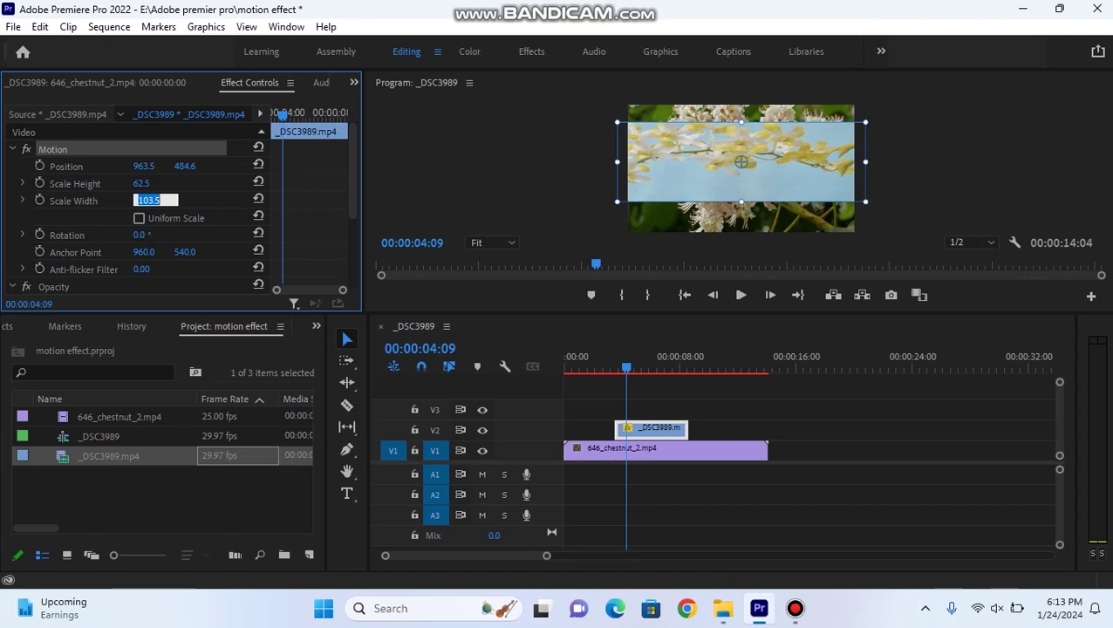
{"action": "key", "text": "Down"}
{"action": "key", "text": "Down"}
{"action": "key", "text": "Down"}
{"action": "key", "text": "Down"}
{"action": "key", "text": "Down"}
{"action": "key", "text": "Down"}
{"action": "key", "text": "Down"}
{"action": "key", "text": "Down"}
{"action": "key", "text": "Down"}
{"action": "key", "text": "Down"}
{"action": "key", "text": "Down"}
{"action": "key", "text": "Down"}
{"action": "key", "text": "Down"}
{"action": "key", "text": "Down"}
{"action": "key", "text": "Down"}
{"action": "key", "text": "Down"}
{"action": "key", "text": "Down"}
{"action": "key", "text": "Down"}
{"action": "key", "text": "Down"}
{"action": "key", "text": "Down"}
{"action": "key", "text": "Down"}
{"action": "key", "text": "Down"}
{"action": "key", "text": "Down"}
{"action": "key", "text": "Down"}
{"action": "key", "text": "Down"}
{"action": "key", "text": "Down"}
{"action": "key", "text": "Down"}
{"action": "key", "text": "Down"}
{"action": "key", "text": "Down"}
{"action": "key", "text": "Down"}
{"action": "key", "text": "Down"}
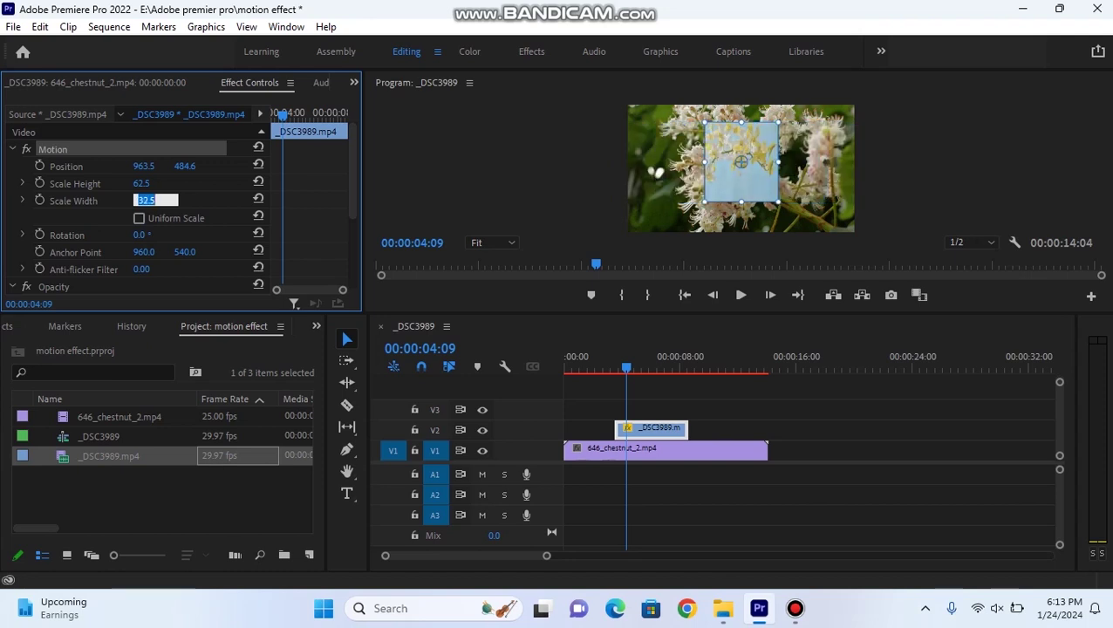
Step: Stretch the overlay clip vertically by raising its Scale Height to 118.5
{"action": "key", "text": "shift+Tab"}
{"action": "key", "text": "Up"}
{"action": "key", "text": "Up"}
{"action": "key", "text": "Up"}
{"action": "key", "text": "Up"}
{"action": "key", "text": "Up"}
{"action": "key", "text": "Up"}
{"action": "key", "text": "Up"}
{"action": "key", "text": "Up"}
{"action": "key", "text": "Up"}
{"action": "key", "text": "Up"}
{"action": "key", "text": "Up"}
{"action": "key", "text": "Up"}
{"action": "key", "text": "Up"}
{"action": "key", "text": "Up"}
{"action": "key", "text": "Up"}
{"action": "key", "text": "Up"}
{"action": "key", "text": "Up"}
{"action": "key", "text": "Up"}
{"action": "key", "text": "Up"}
{"action": "key", "text": "Up"}
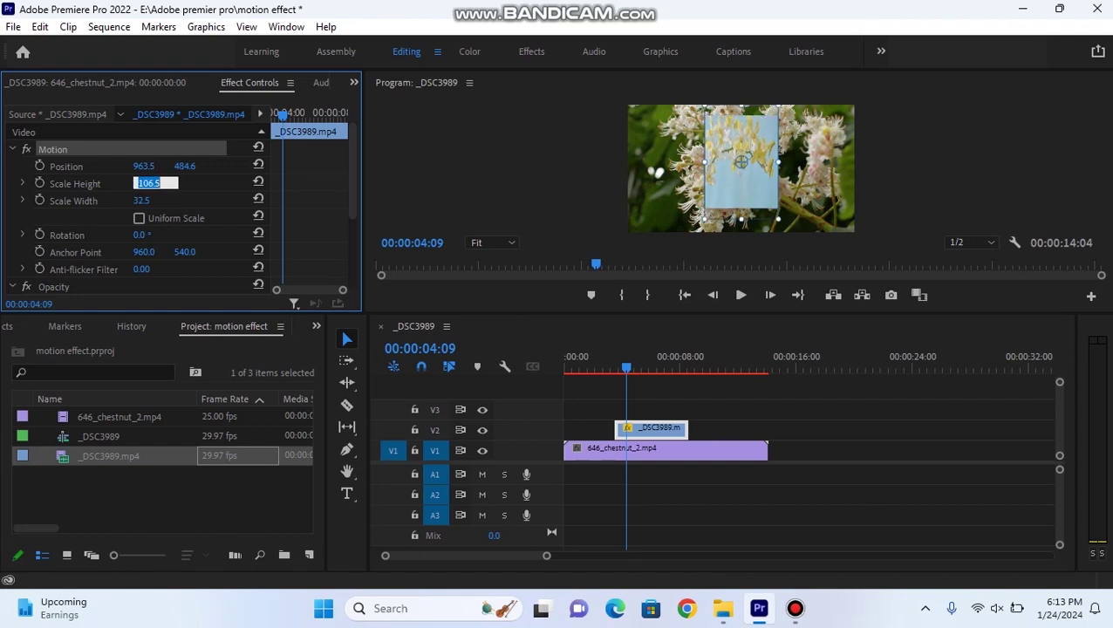
{"action": "key", "text": "Up"}
{"action": "key", "text": "Up"}
{"action": "key", "text": "Up"}
{"action": "key", "text": "Up"}
{"action": "key", "text": "Up"}
{"action": "key", "text": "Up"}
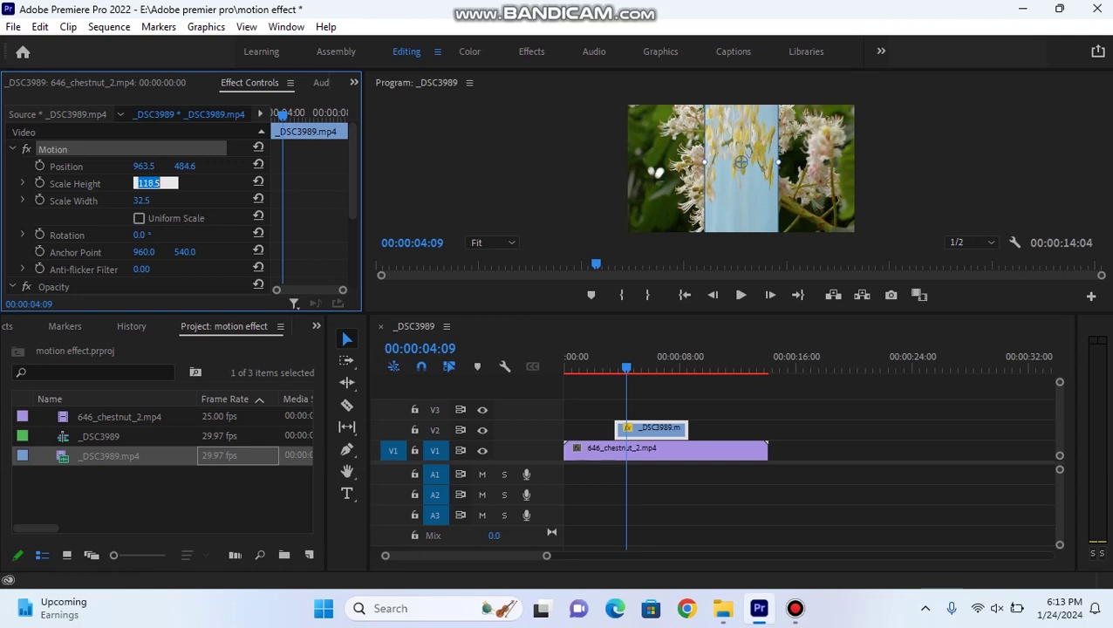
Step: Reduce the overlay clip's Scale Height to 102.5
{"action": "key", "text": "Down"}
{"action": "key", "text": "Down"}
{"action": "key", "text": "Down"}
{"action": "key", "text": "Down"}
{"action": "key", "text": "Down"}
{"action": "key", "text": "Down"}
{"action": "key", "text": "Down"}
{"action": "key", "text": "Down"}
{"action": "key", "text": "Down"}
{"action": "key", "text": "Down"}
{"action": "key", "text": "Down"}
{"action": "key", "text": "Down"}
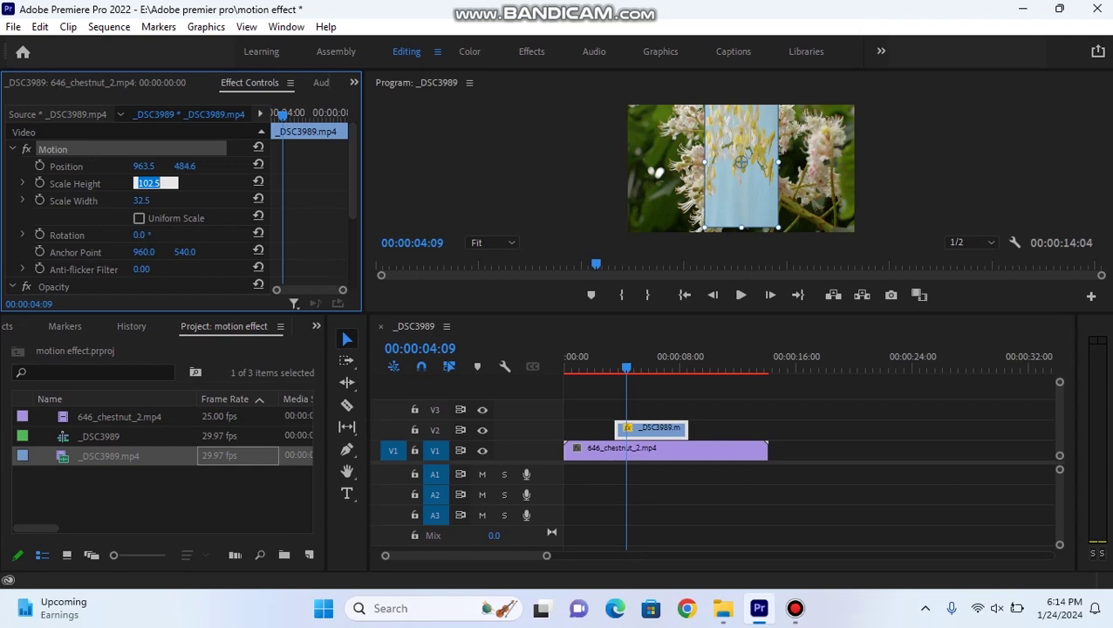
Step: Set the overlay clip's Scale Width to 51.5 and move it over the right half of the frame, to about 1420.9, 546.9
{"action": "left_click_drag", "start_coordinate": [740, 163], "coordinate": [741, 170]}
{"action": "key", "text": "Up"}
{"action": "key", "text": "Up"}
{"action": "key", "text": "Up"}
{"action": "key", "text": "Up"}
{"action": "key", "text": "Up"}
{"action": "key", "text": "Up"}
{"action": "key", "text": "Up"}
{"action": "key", "text": "Up"}
{"action": "key", "text": "Up"}
{"action": "key", "text": "Up"}
{"action": "key", "text": "Up"}
{"action": "key", "text": "Up"}
{"action": "key", "text": "Up"}
{"action": "key", "text": "Up"}
{"action": "key", "text": "Up"}
{"action": "key", "text": "Up"}
{"action": "key", "text": "Up"}
{"action": "key", "text": "Up"}
{"action": "key", "text": "Up"}
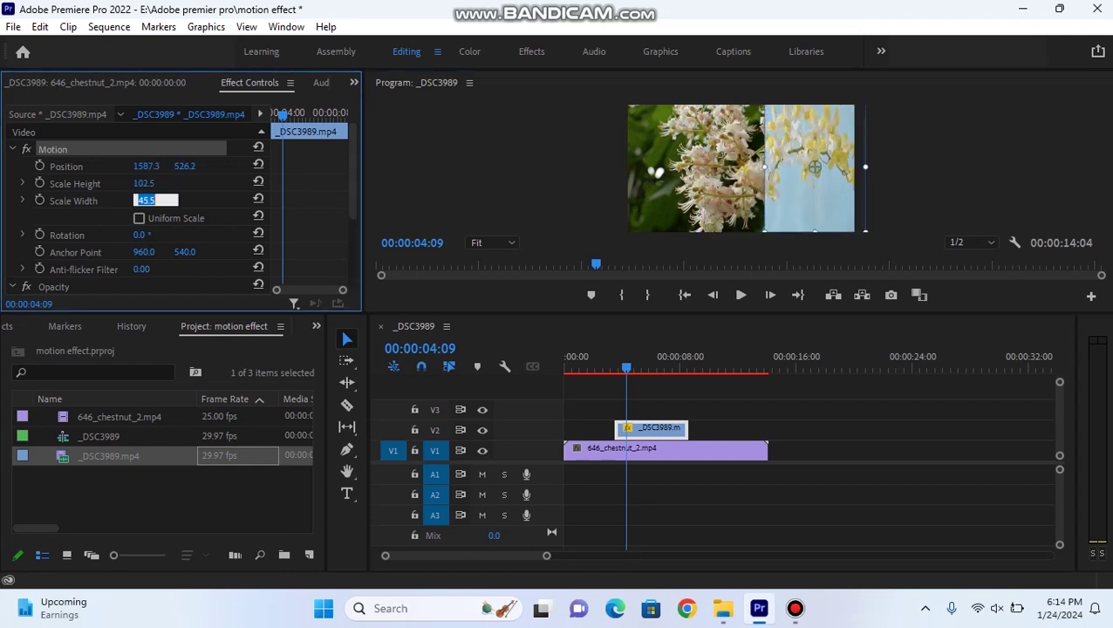
{"action": "left_click_drag", "start_coordinate": [814, 166], "coordinate": [794, 169]}
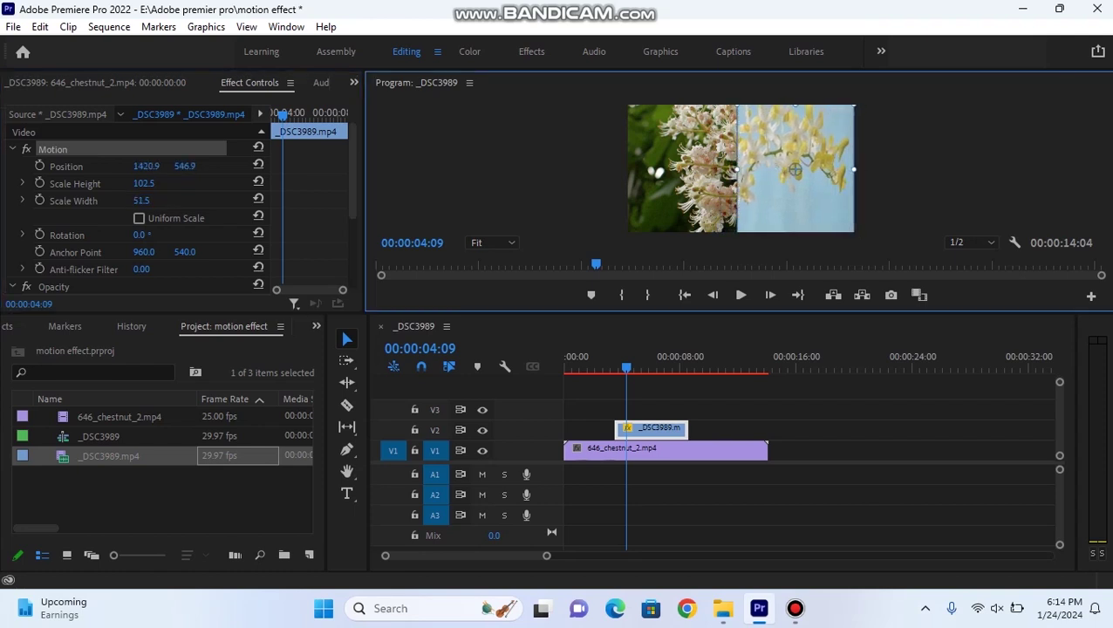
Step: Extend both ends of the overlay clip on V2 to match the full V1 clip and play the sequence from the start
{"action": "left_click_drag", "start_coordinate": [687, 428], "coordinate": [767, 430]}
{"action": "left_click_drag", "start_coordinate": [619, 429], "coordinate": [565, 429]}
{"action": "left_click_drag", "start_coordinate": [626, 368], "coordinate": [565, 368]}
{"action": "left_click", "coordinate": [741, 295]}
{"action": "key", "text": "space"}
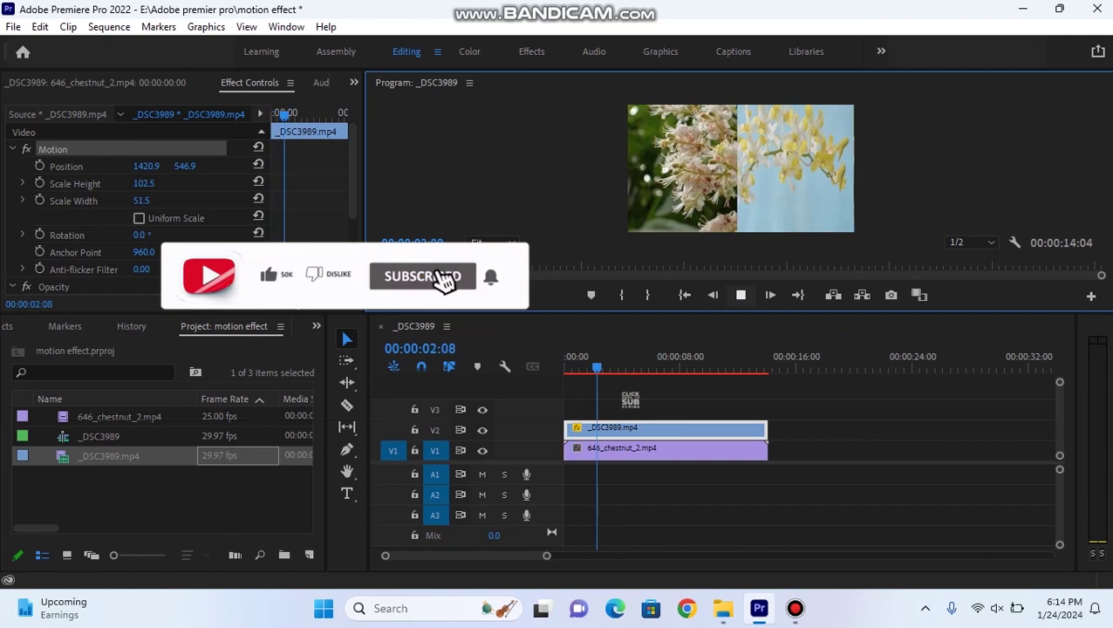